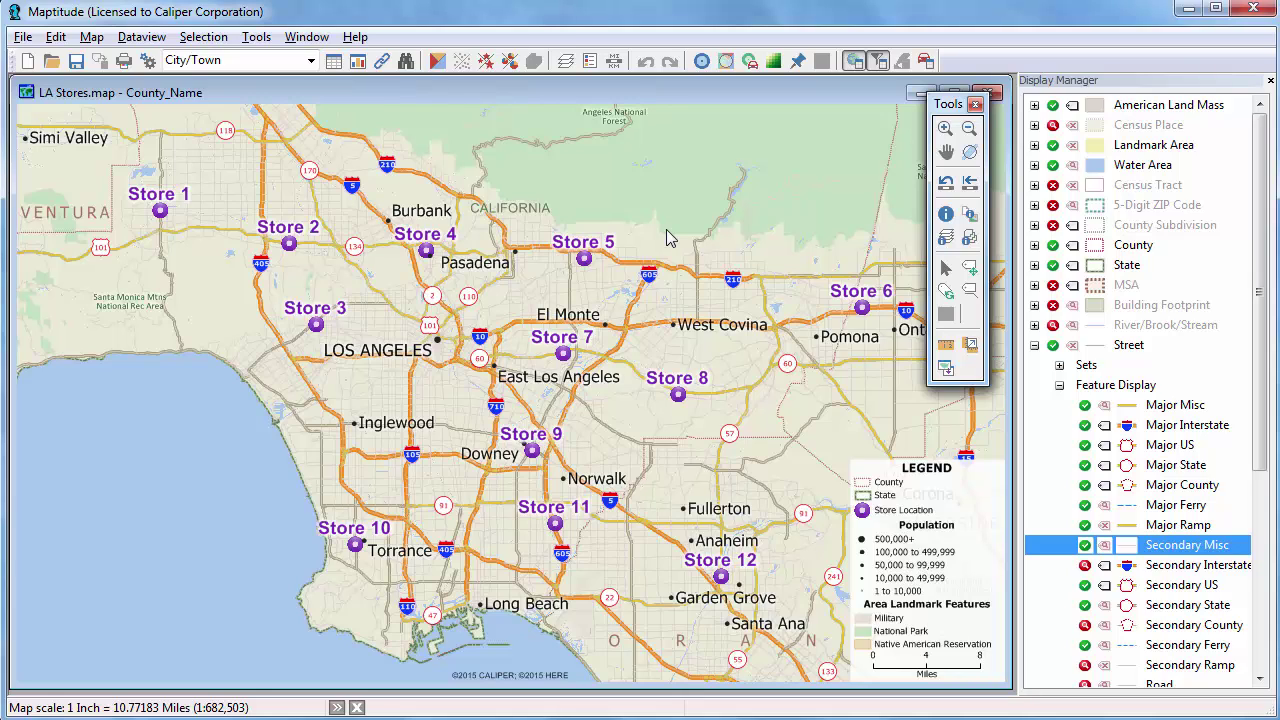
# - Make Store Location the working layer and bring up the Overlay settings for its stores
pyautogui.click(311, 60)
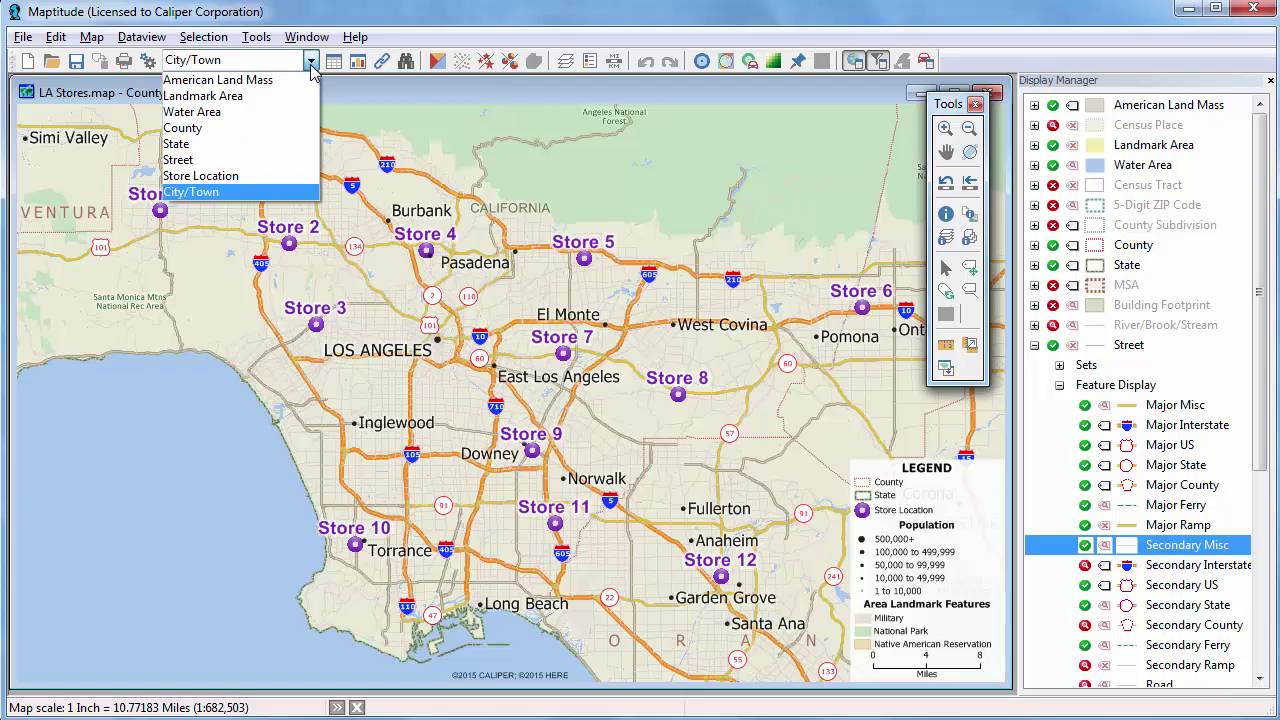
pyautogui.click(275, 177)
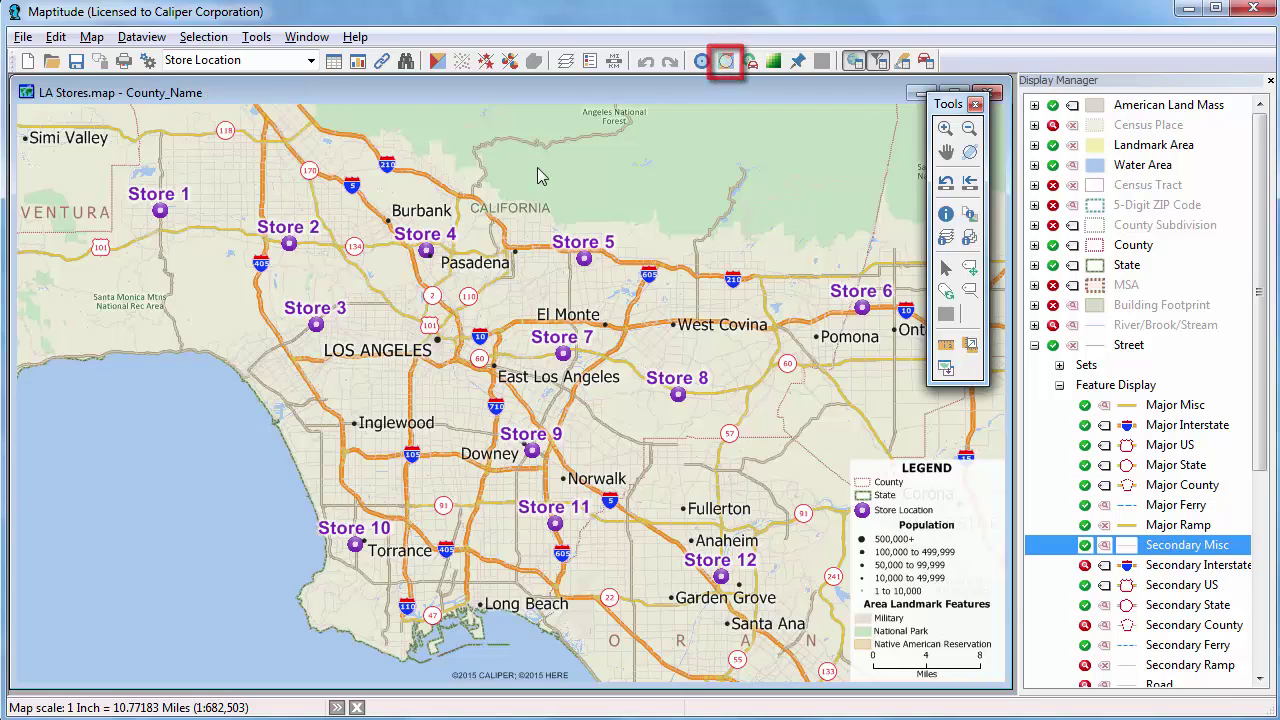
pyautogui.click(727, 62)
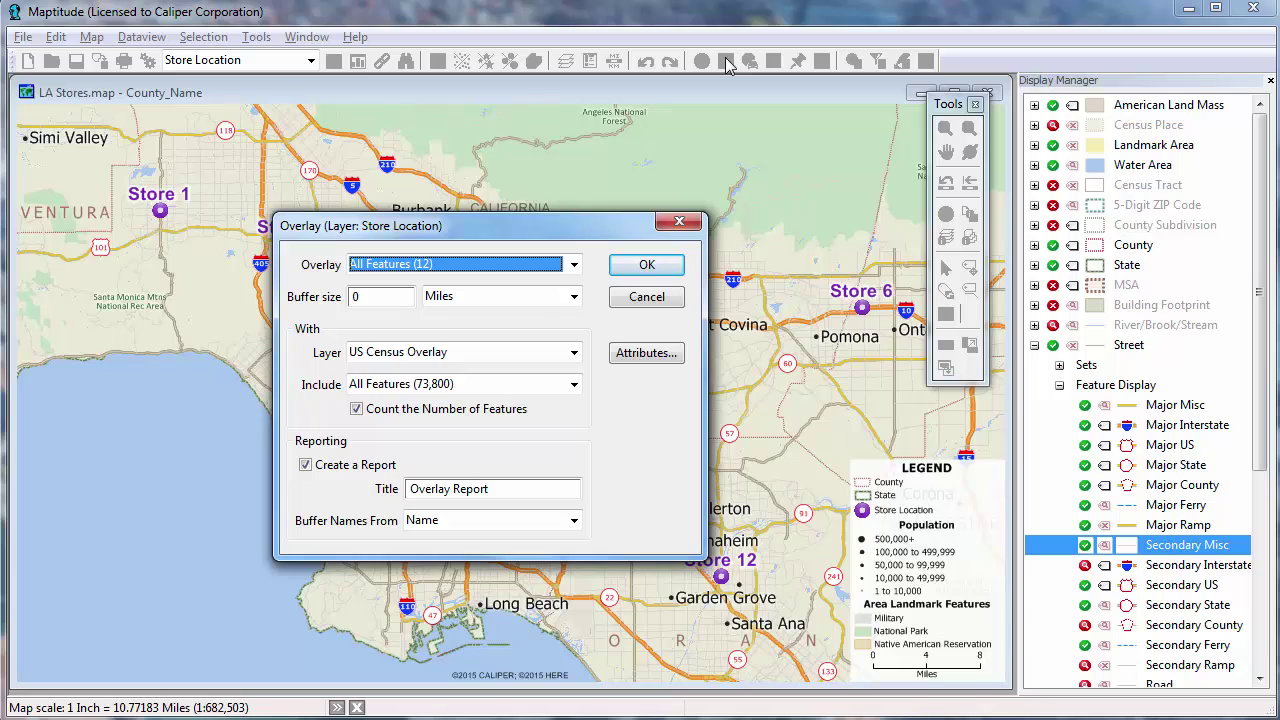
# - Set the overlay buffer to 5 miles with feature counting and report creation turned off
pyautogui.click(356, 296)
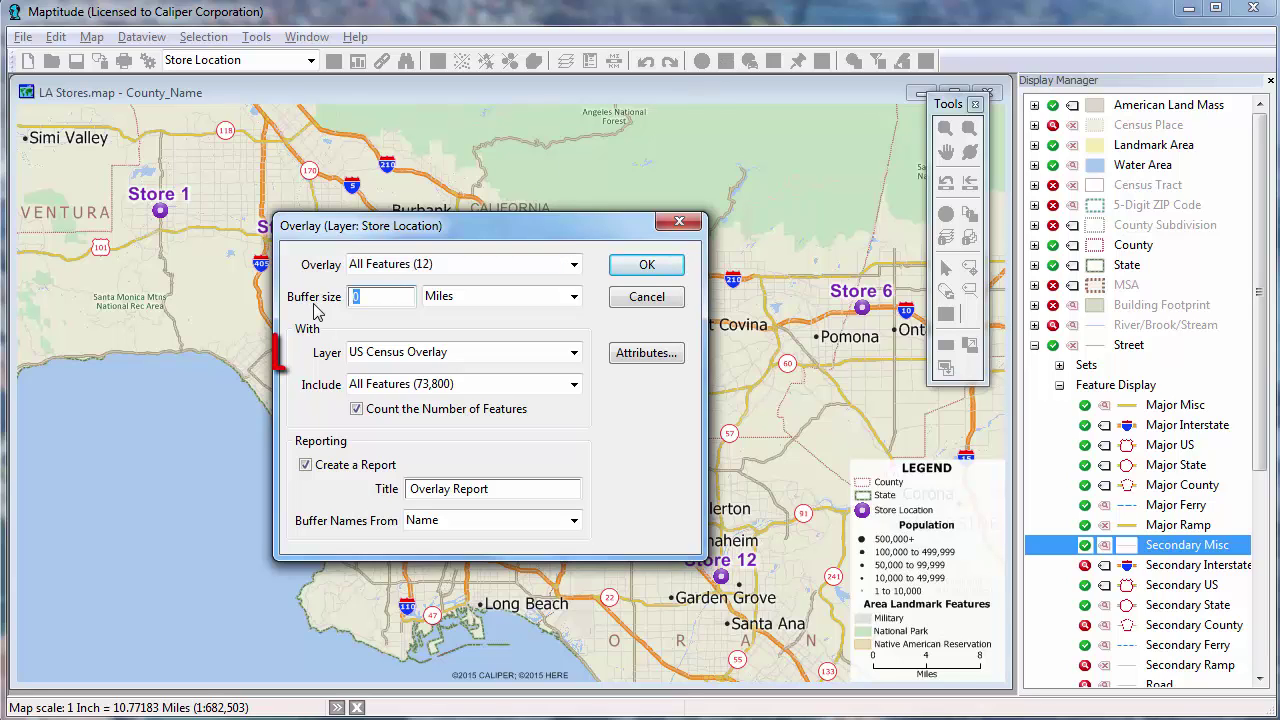
pyautogui.write('5')
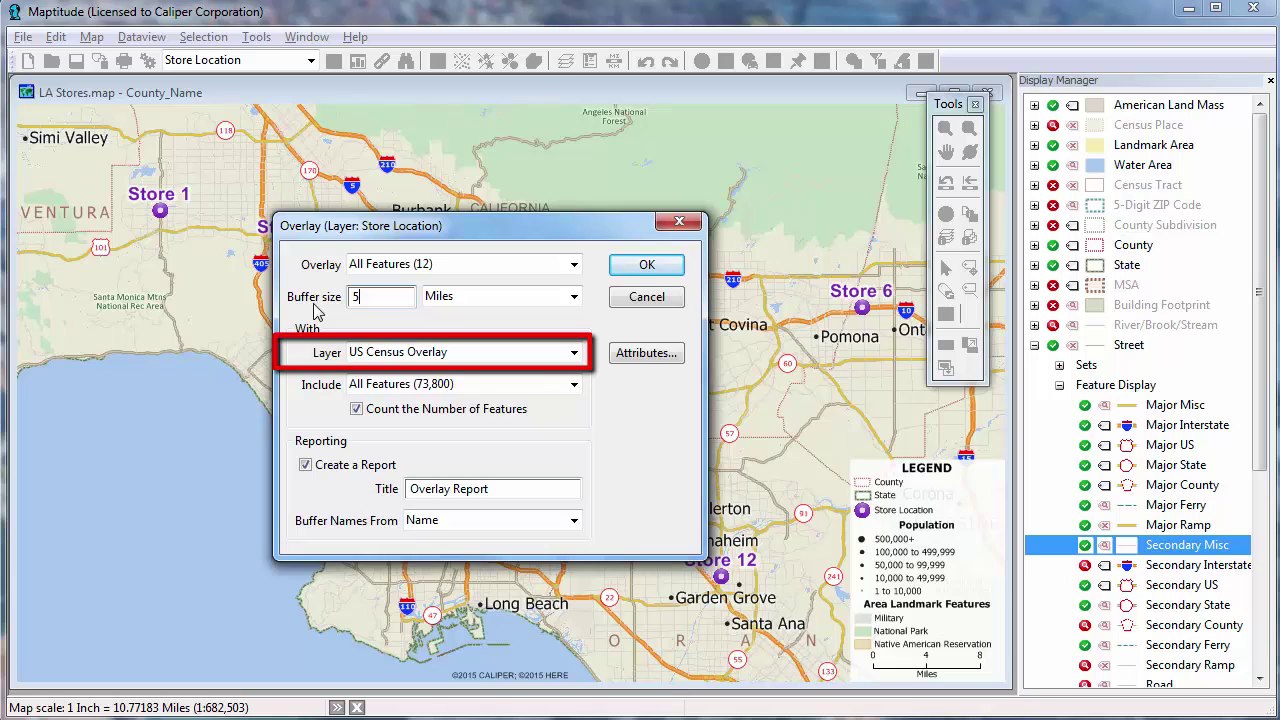
pyautogui.click(357, 410)
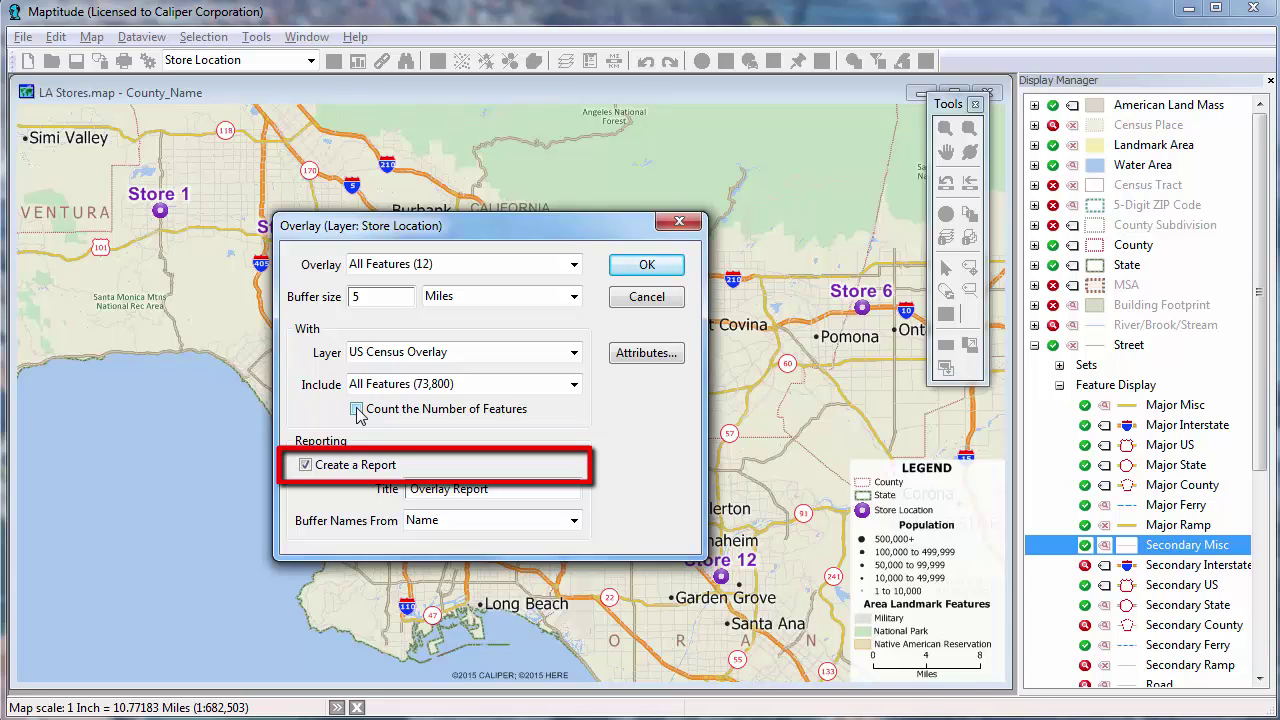
pyautogui.click(305, 466)
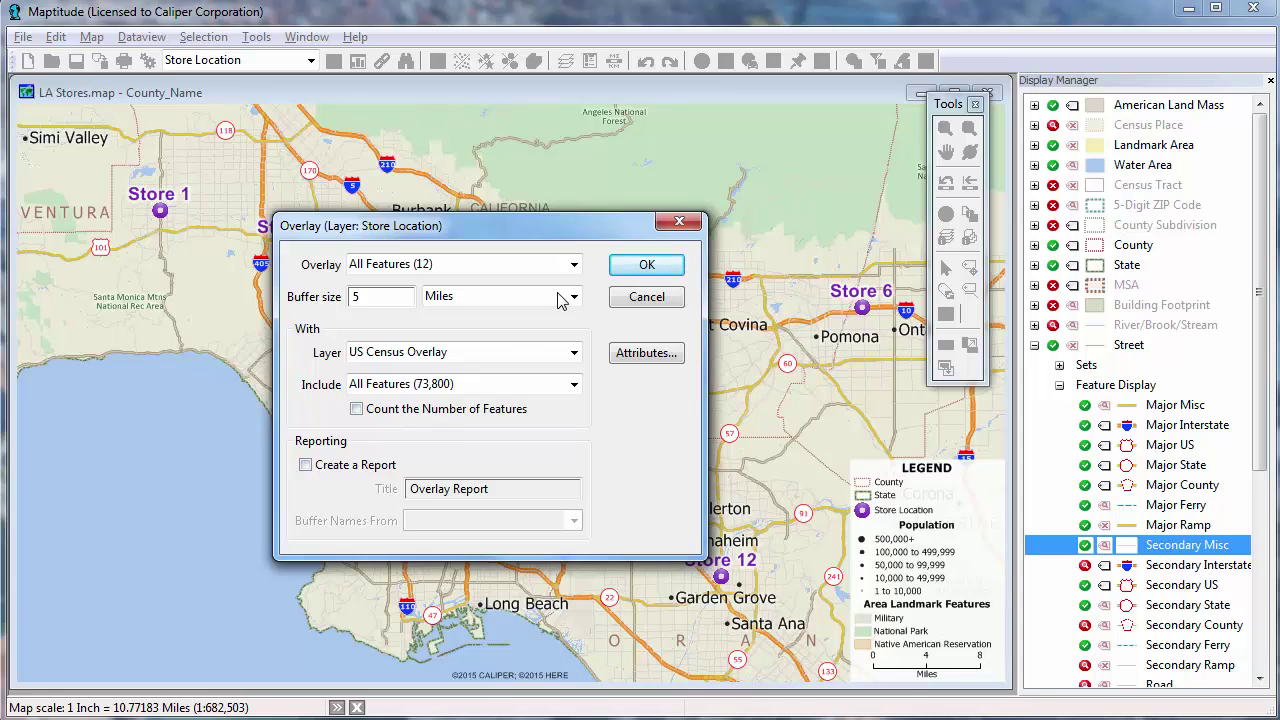
# - Run the overlay and save the results as 'Overlay Results'
pyautogui.click(628, 265)
pyautogui.write('Overlay Results')
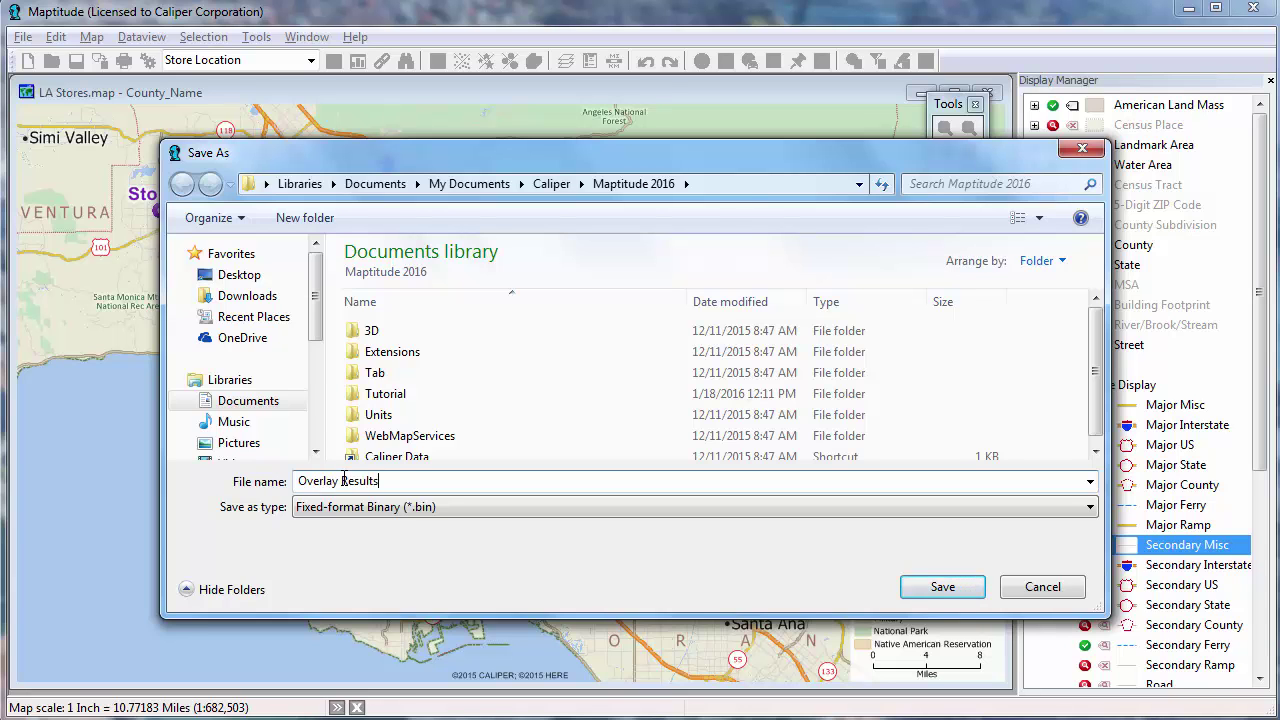
pyautogui.press('Return')
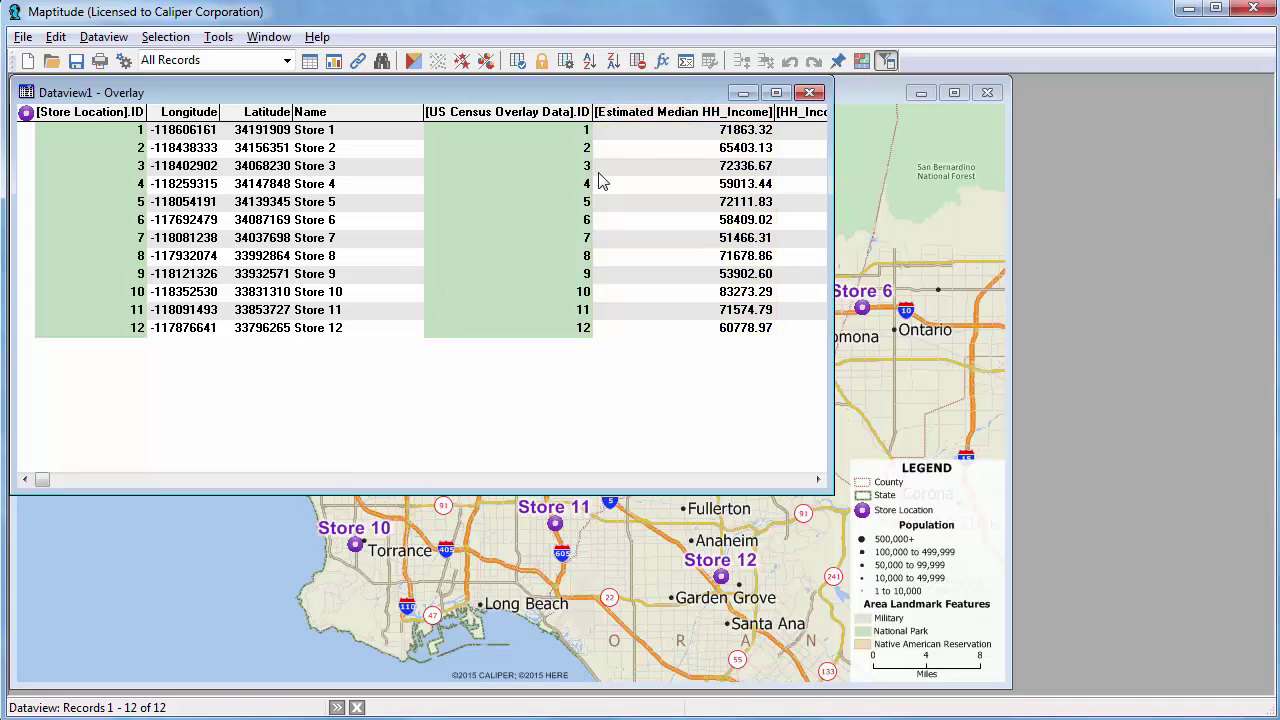
# - Sort stores by Estimated Median HH_Income, highest first, and lock the Name column
pyautogui.click(645, 114)
pyautogui.click(613, 62)
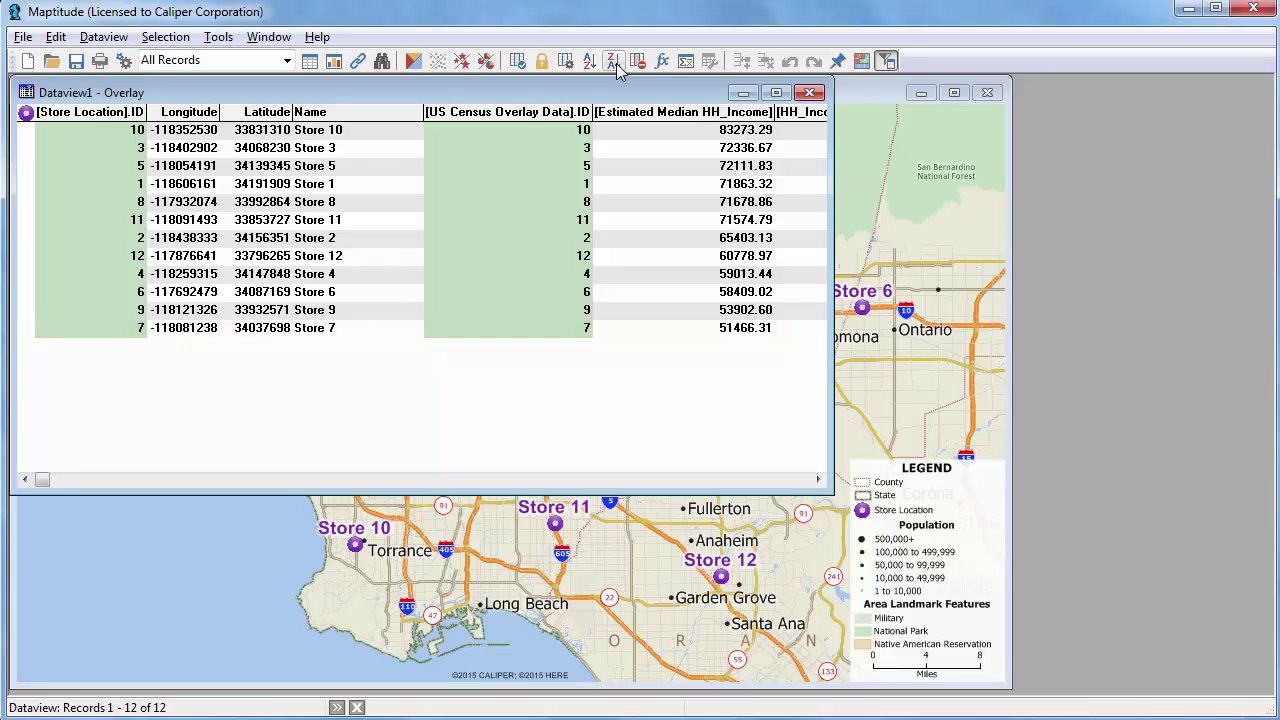
pyautogui.click(402, 113)
pyautogui.click(540, 62)
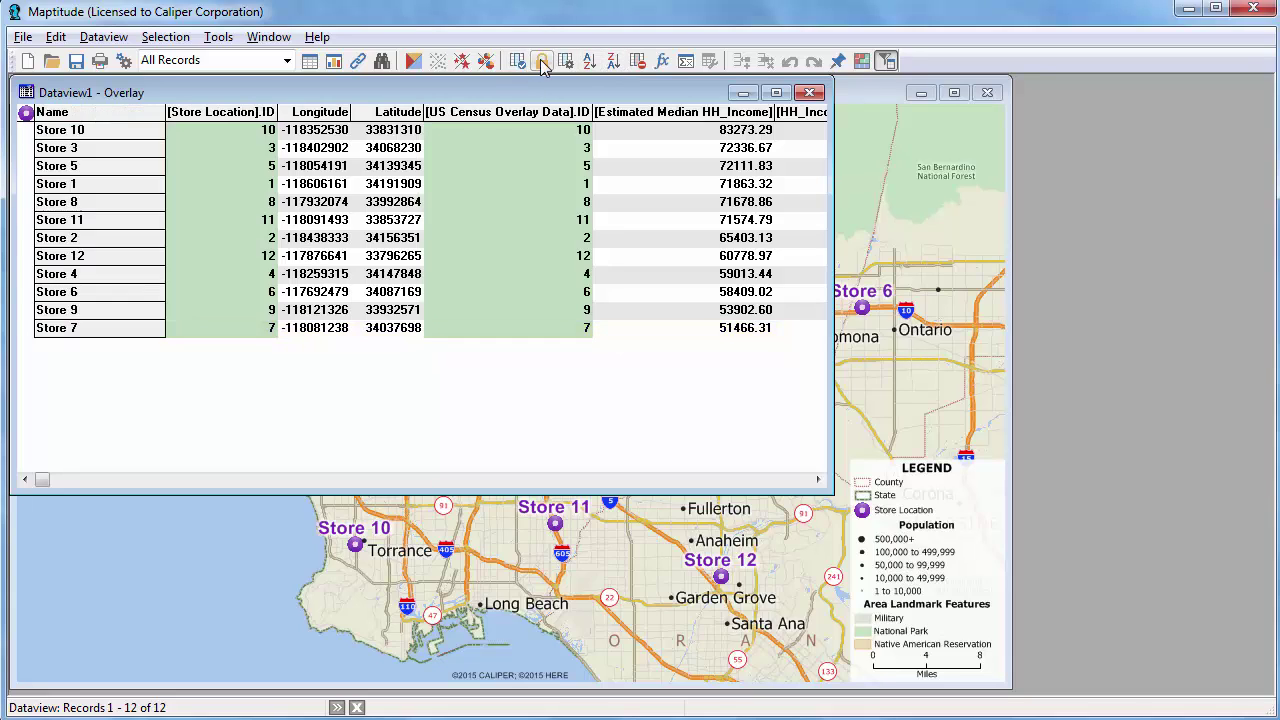
# - Sort the stores by Population in descending order, Store 9 first
pyautogui.click(743, 481)
pyautogui.click(743, 481)
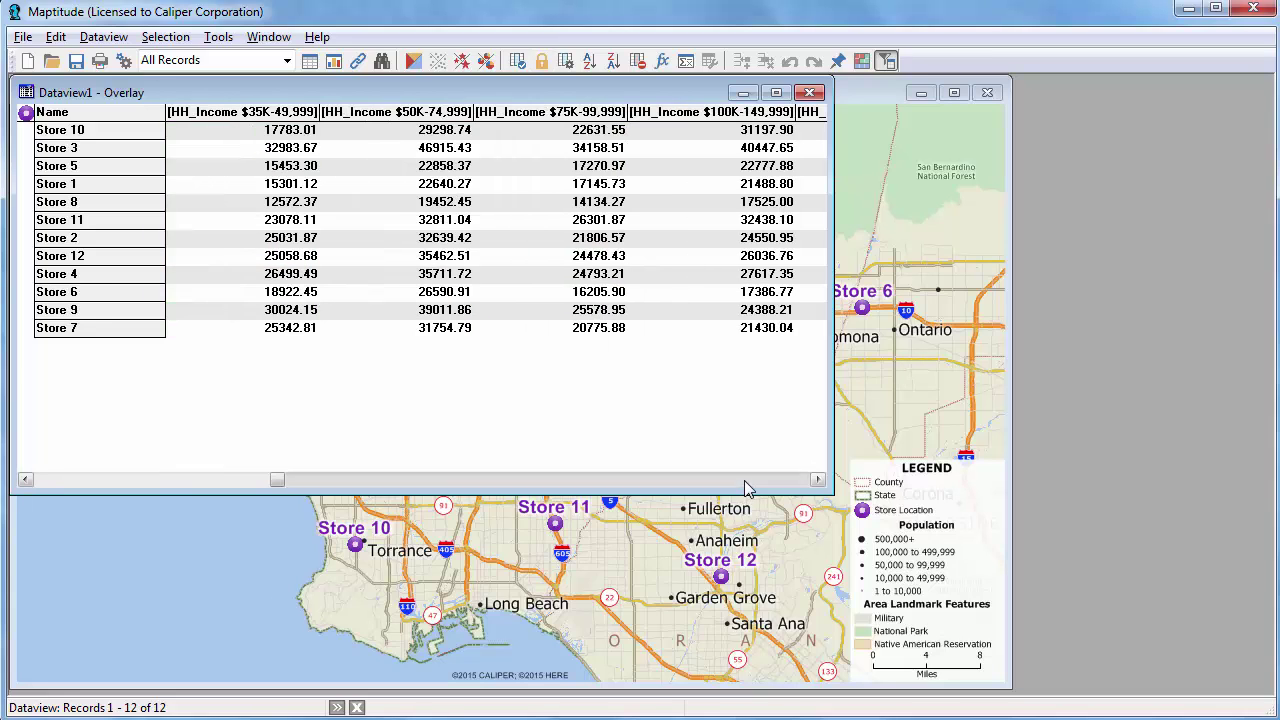
pyautogui.click(745, 483)
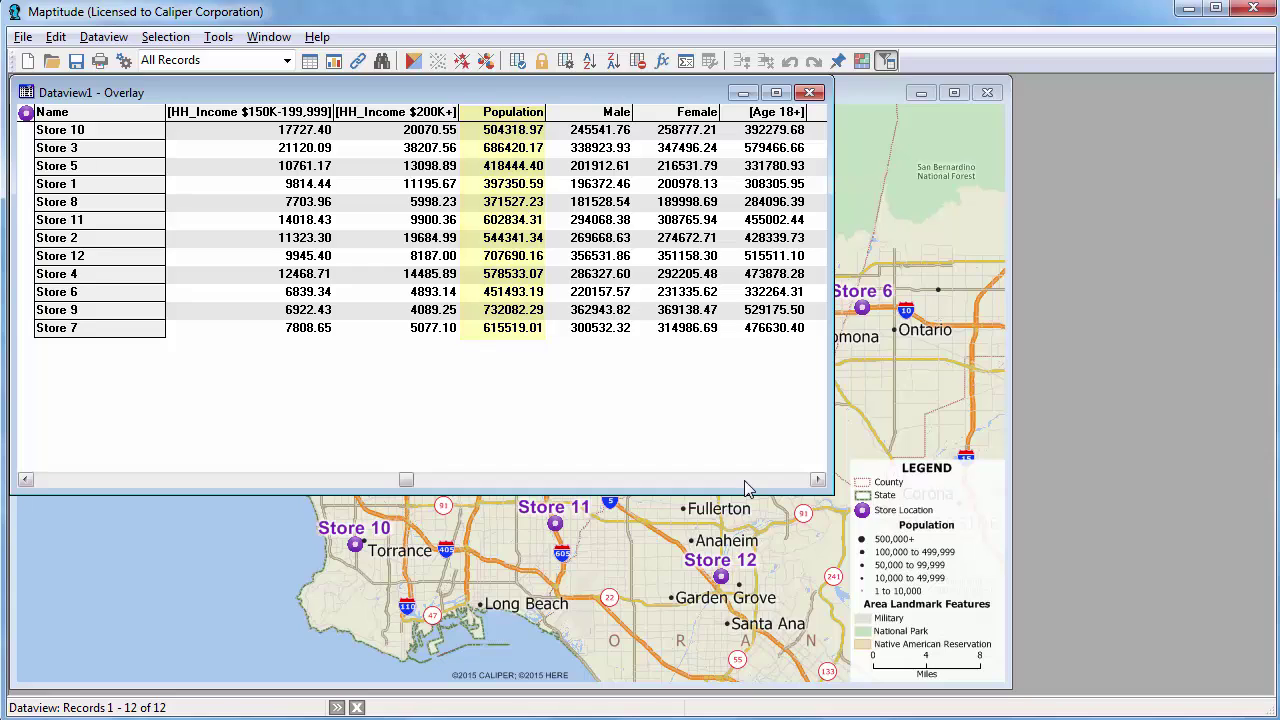
pyautogui.click(514, 113)
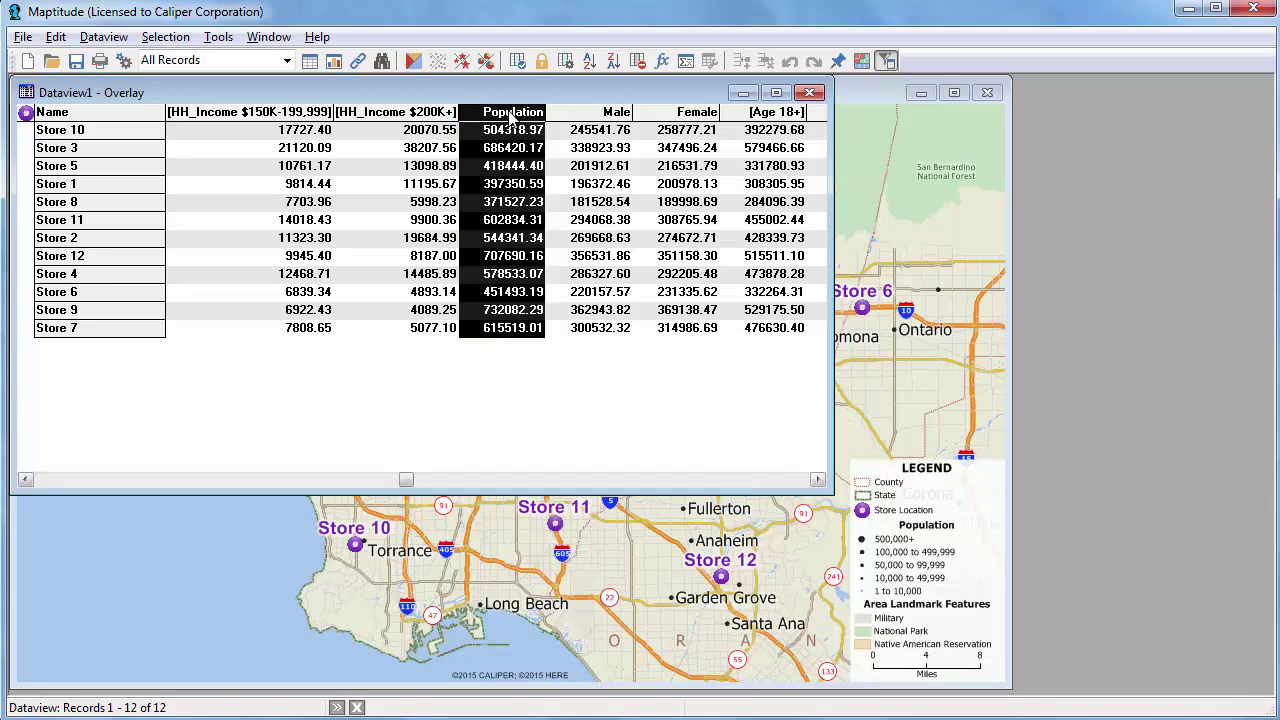
pyautogui.click(614, 62)
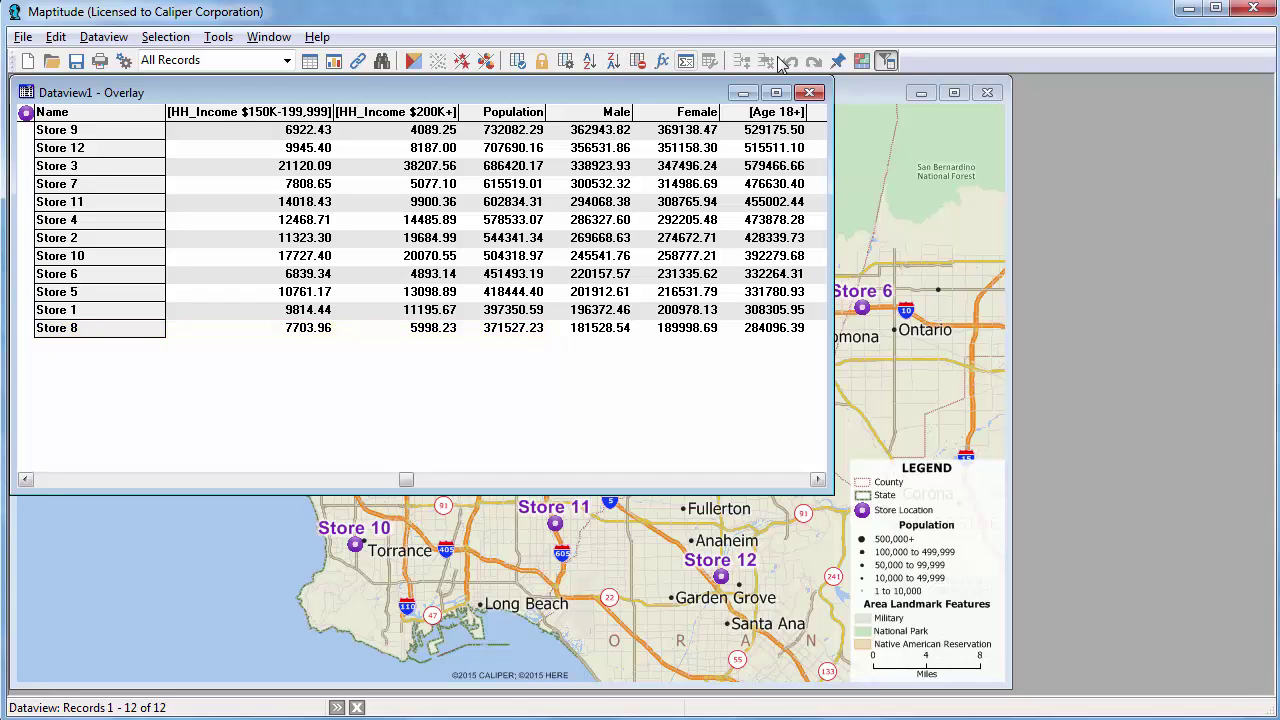
# - Close the Overlay dataview without saving its changes
pyautogui.click(812, 93)
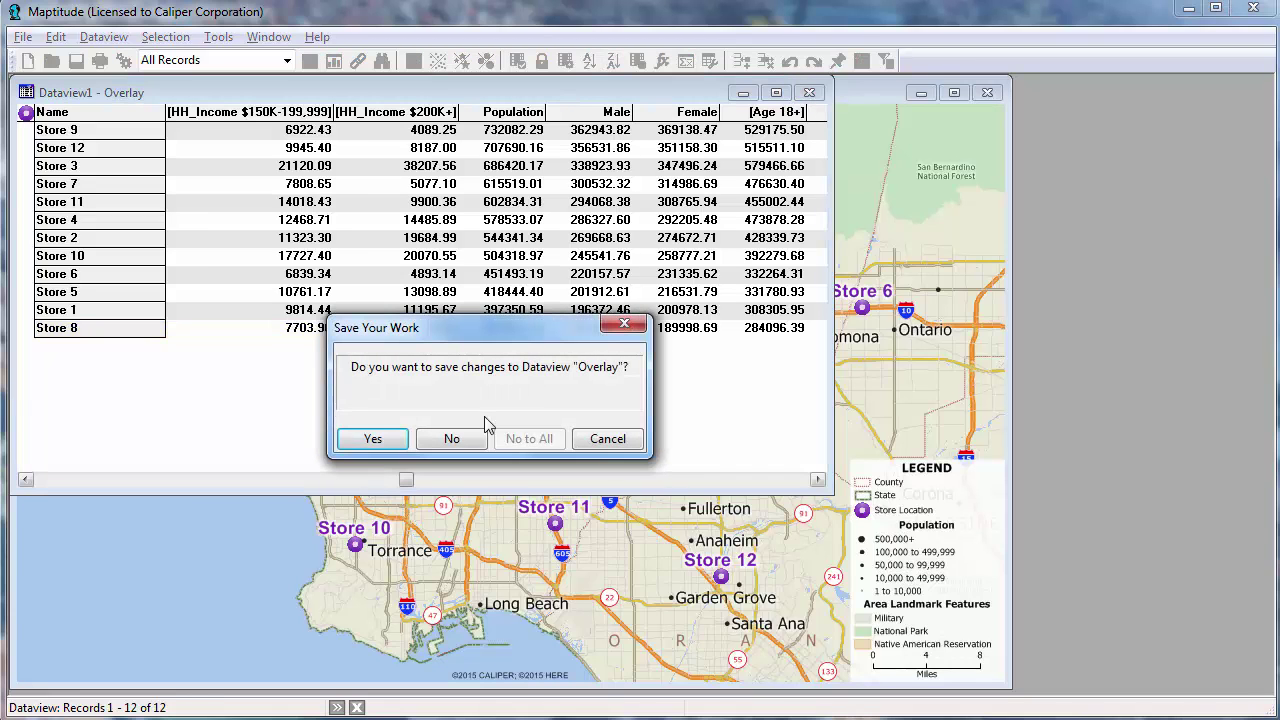
pyautogui.click(455, 440)
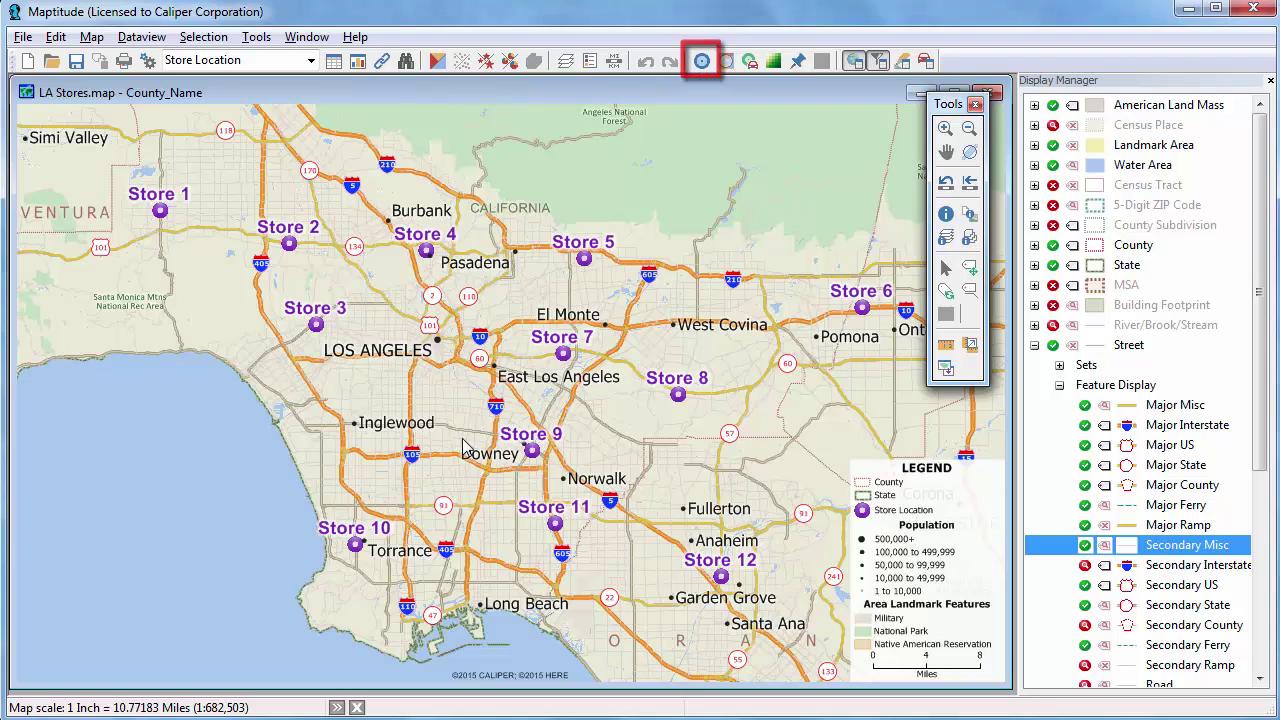
# - Set buffer sizes of 1, 2 and 5 miles around all 12 stores with demographics calculated
pyautogui.click(706, 62)
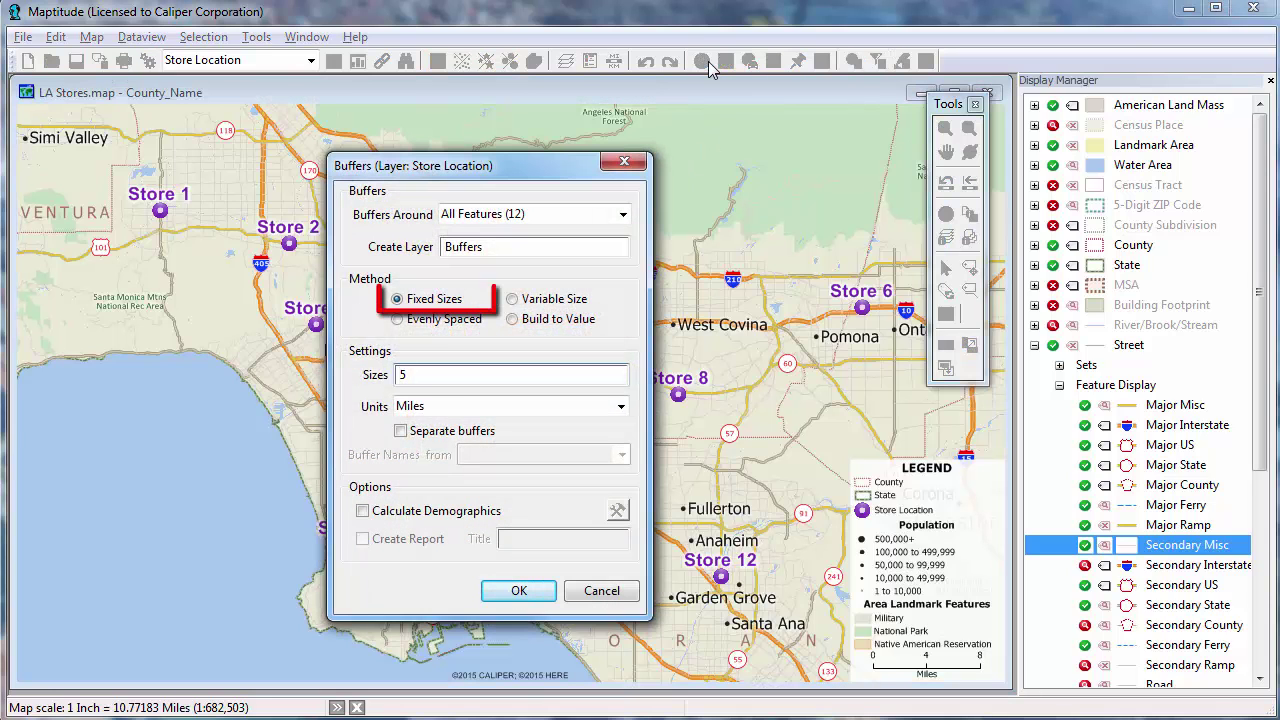
pyautogui.press('BackSpace')
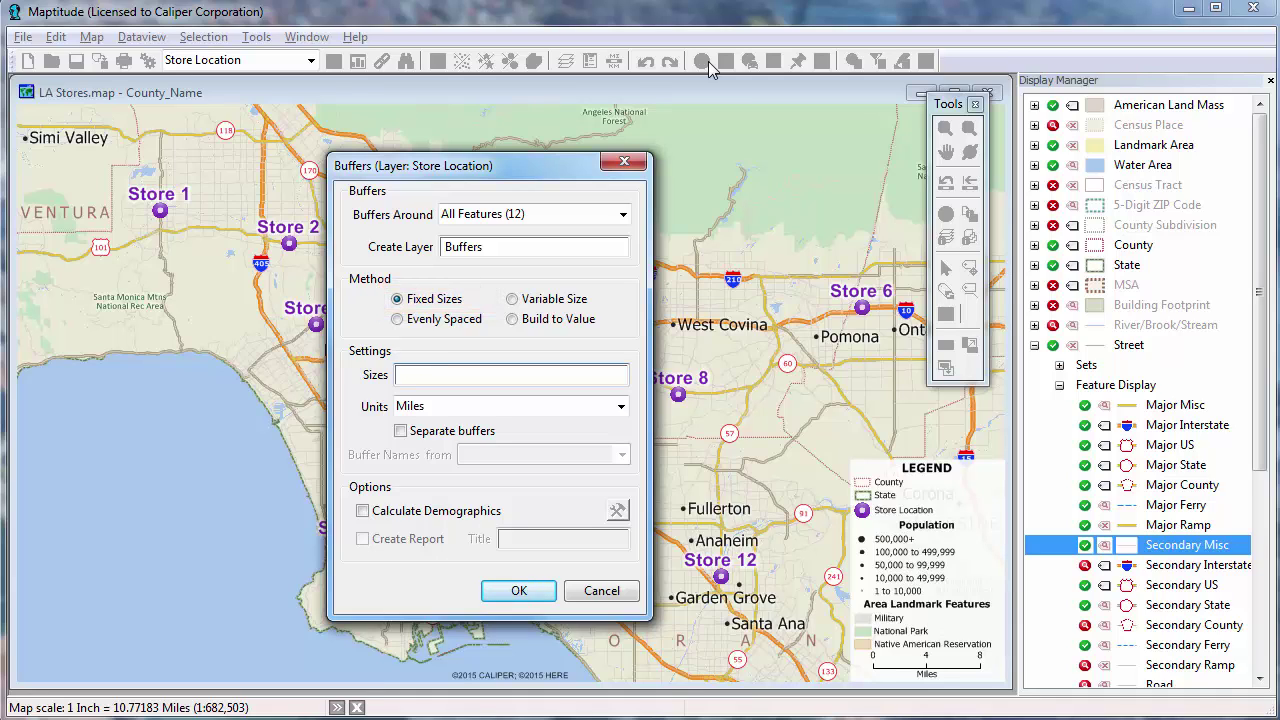
pyautogui.write('1,2,5')
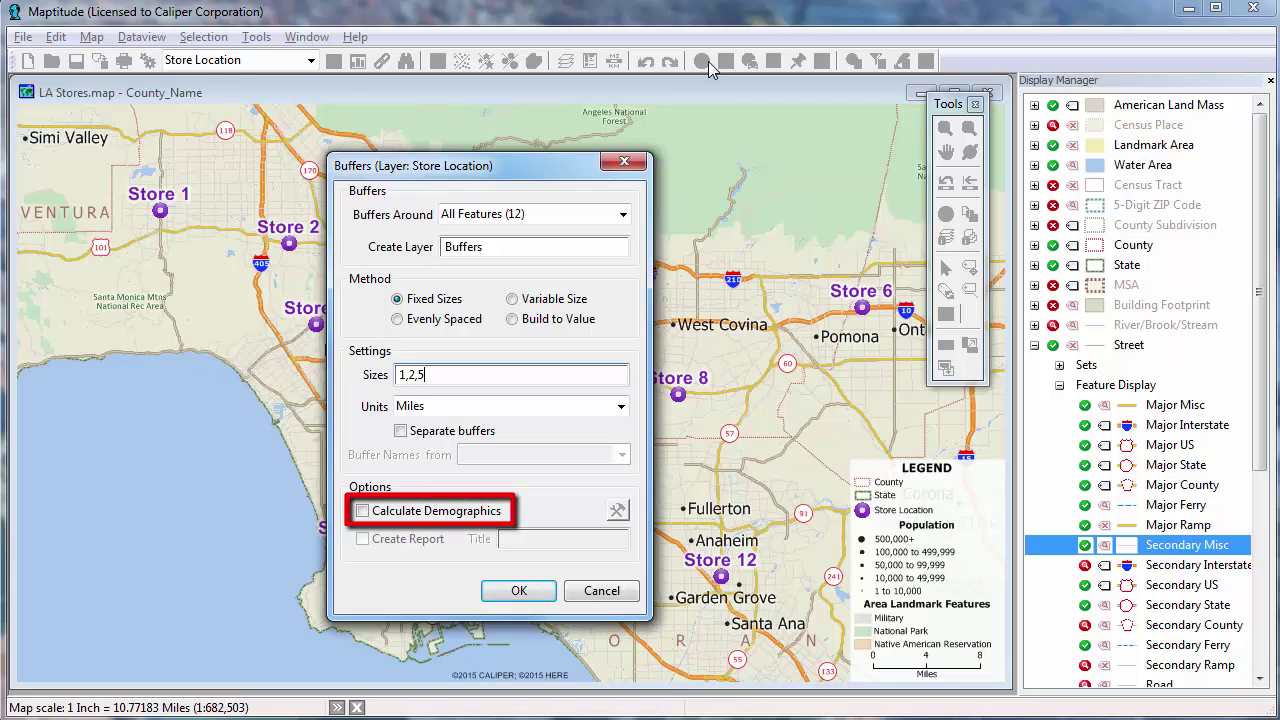
pyautogui.click(364, 512)
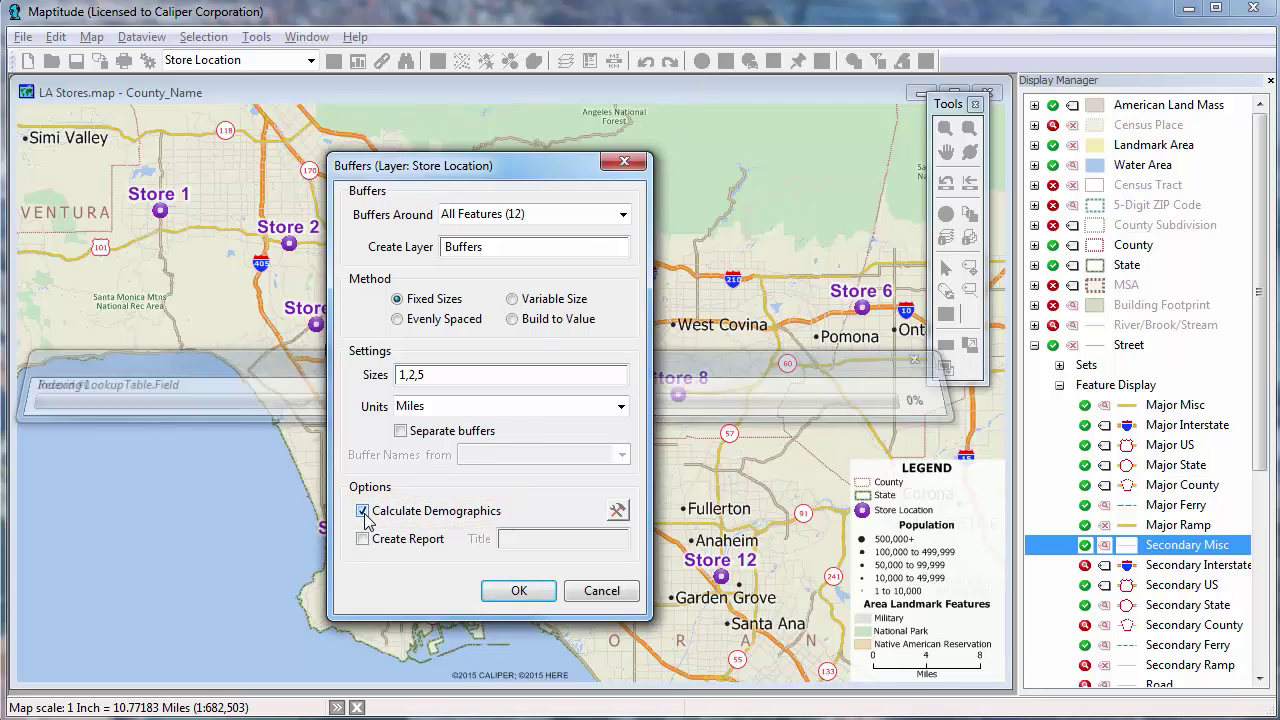
pyautogui.click(524, 591)
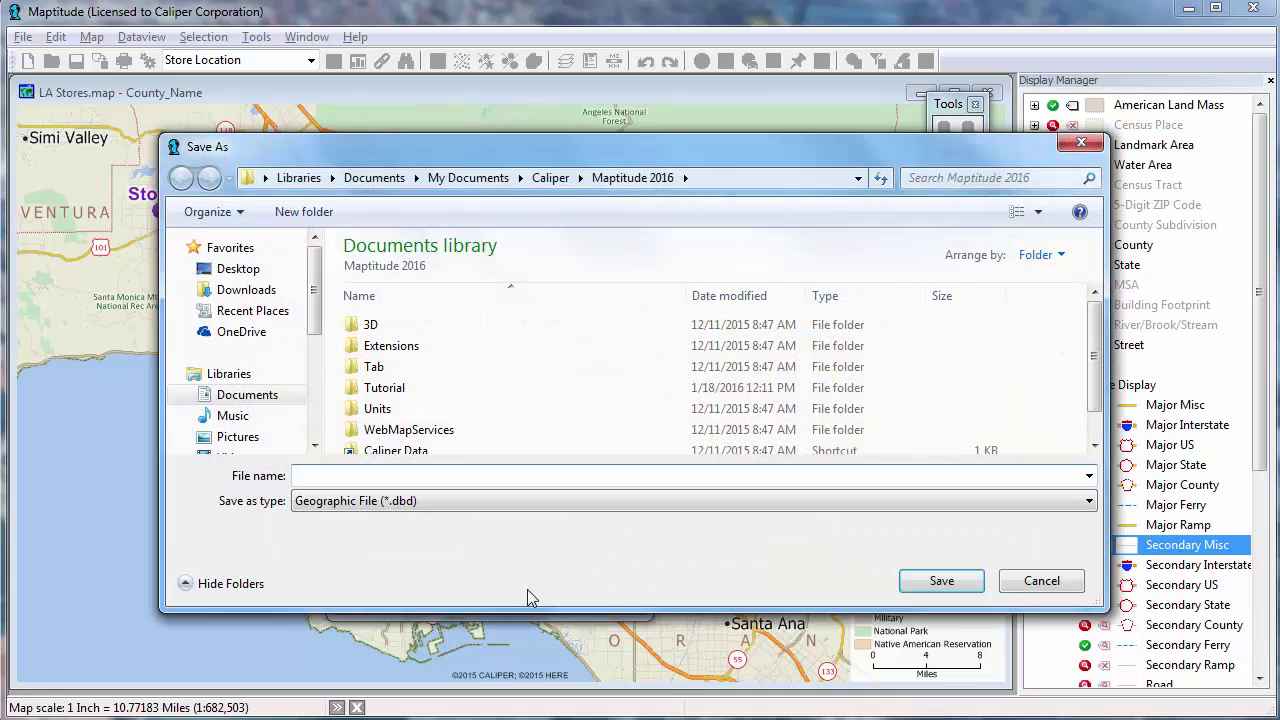
# - Save the buffers as 'Store Buffers' to compute the rings and their demographics
pyautogui.write('Store Buffers')
pyautogui.click(942, 582)
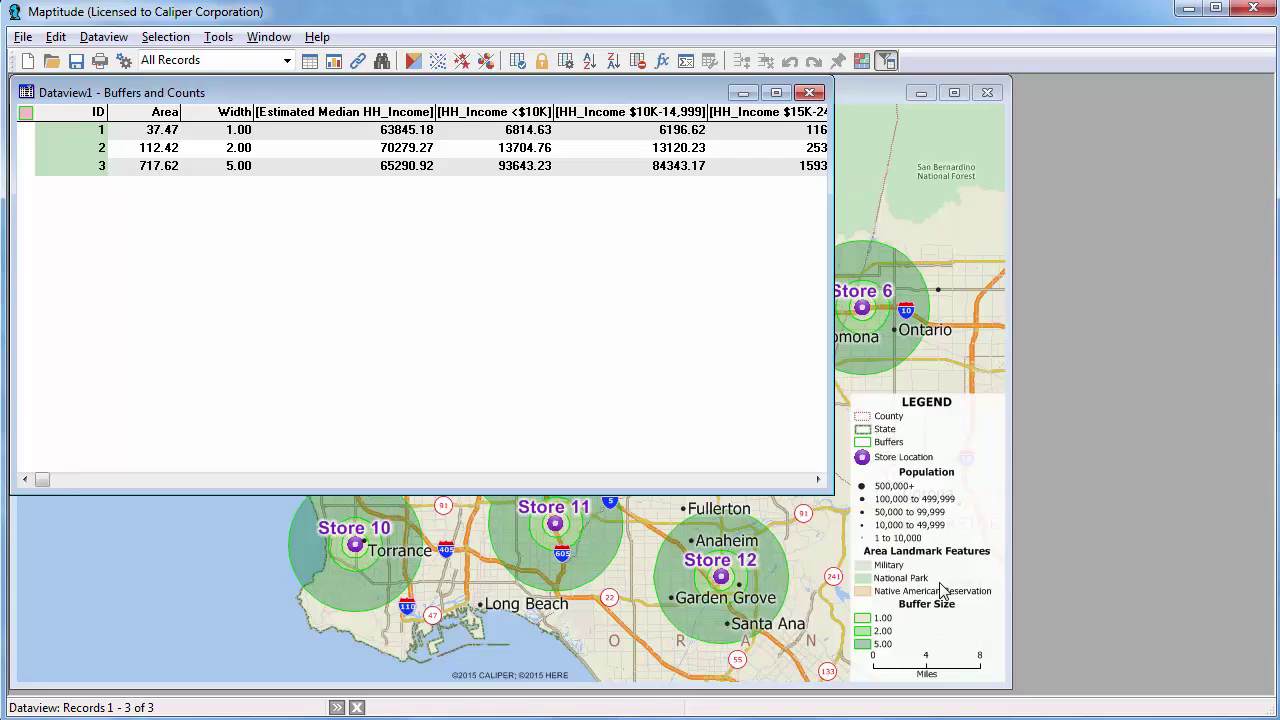
# - Lock the Width column in the Buffers and Counts dataview and page right to Population
pyautogui.click(230, 147)
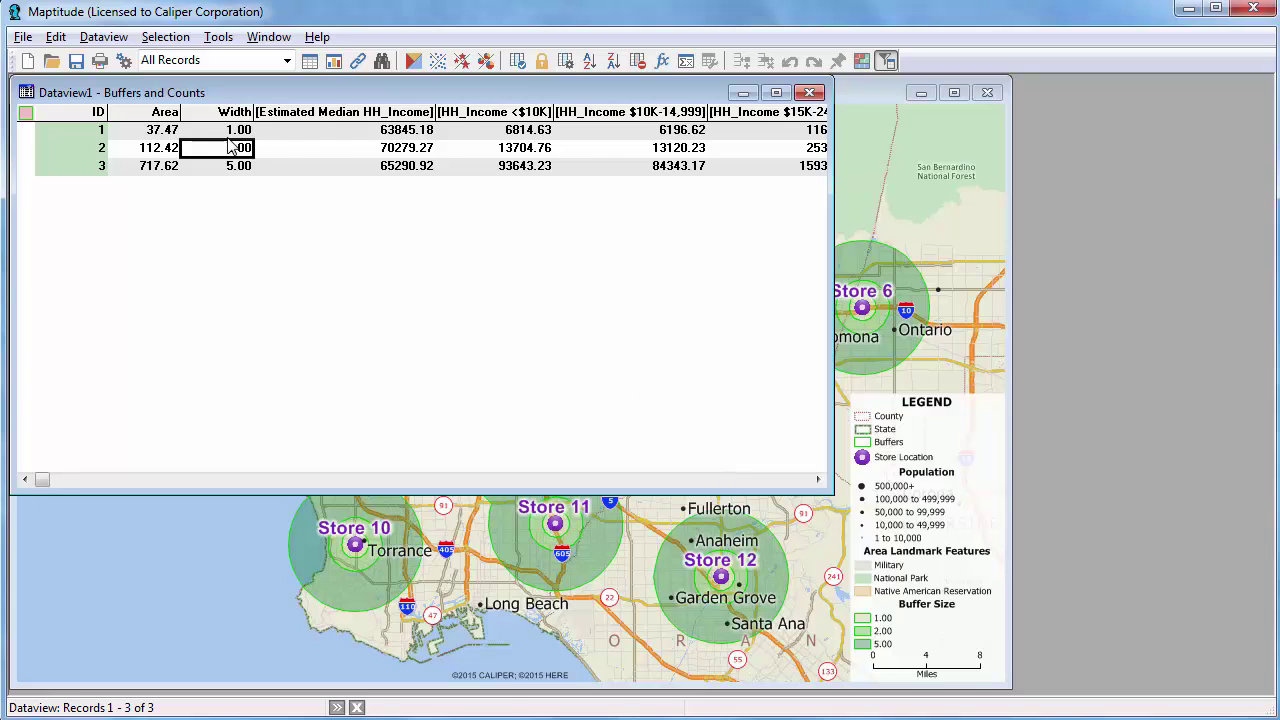
pyautogui.click(543, 61)
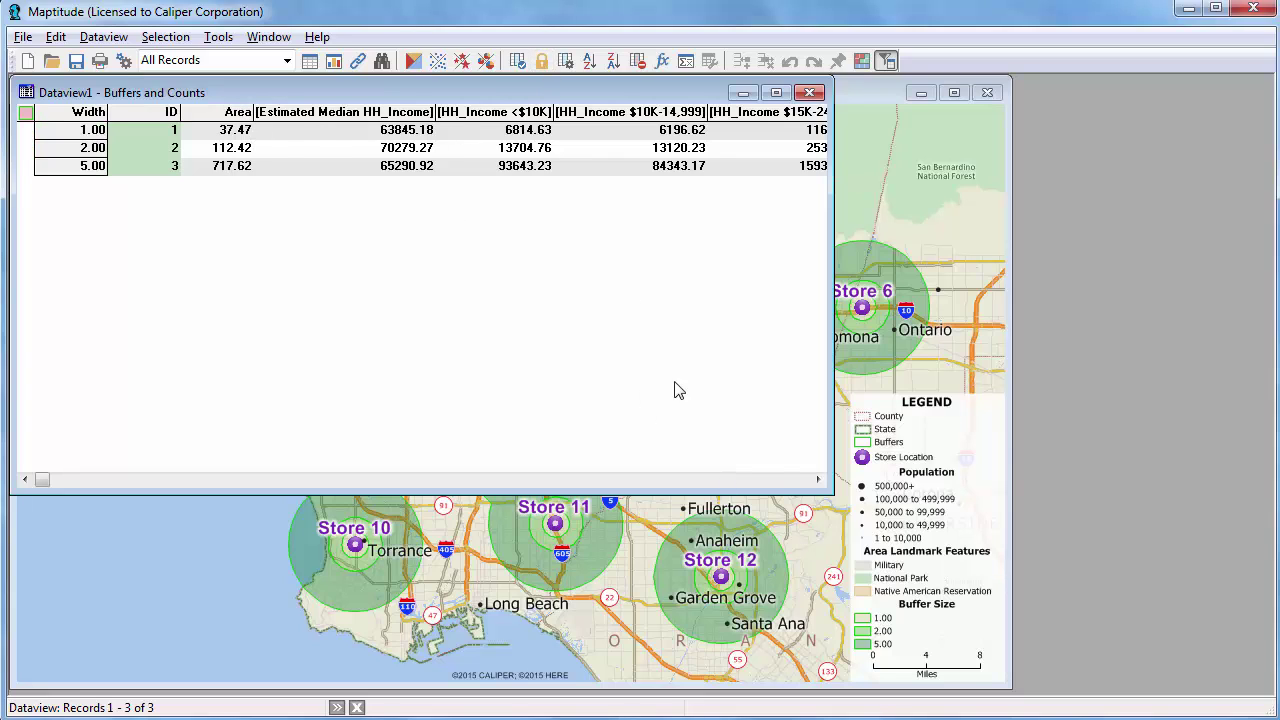
pyautogui.click(769, 476)
pyautogui.click(769, 476)
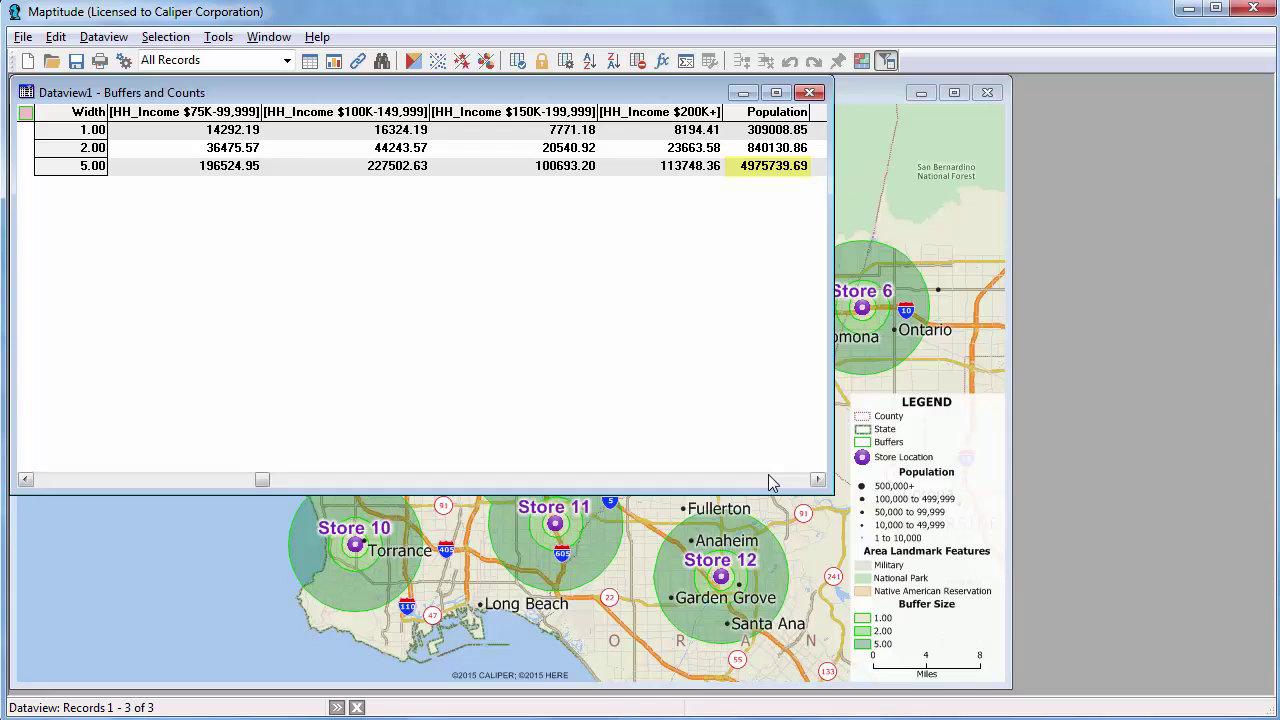
# - Close the Buffers and Counts dataview unsaved and return to the Store Location buffer settings
pyautogui.click(810, 93)
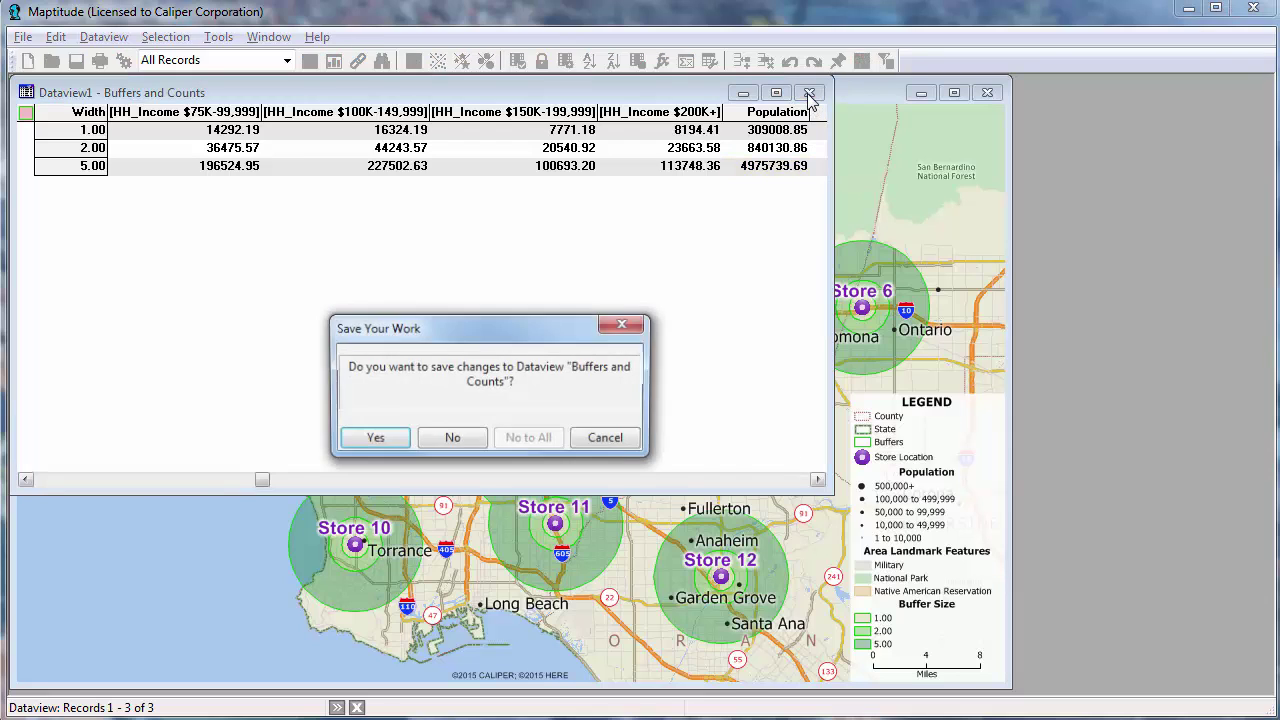
pyautogui.click(449, 438)
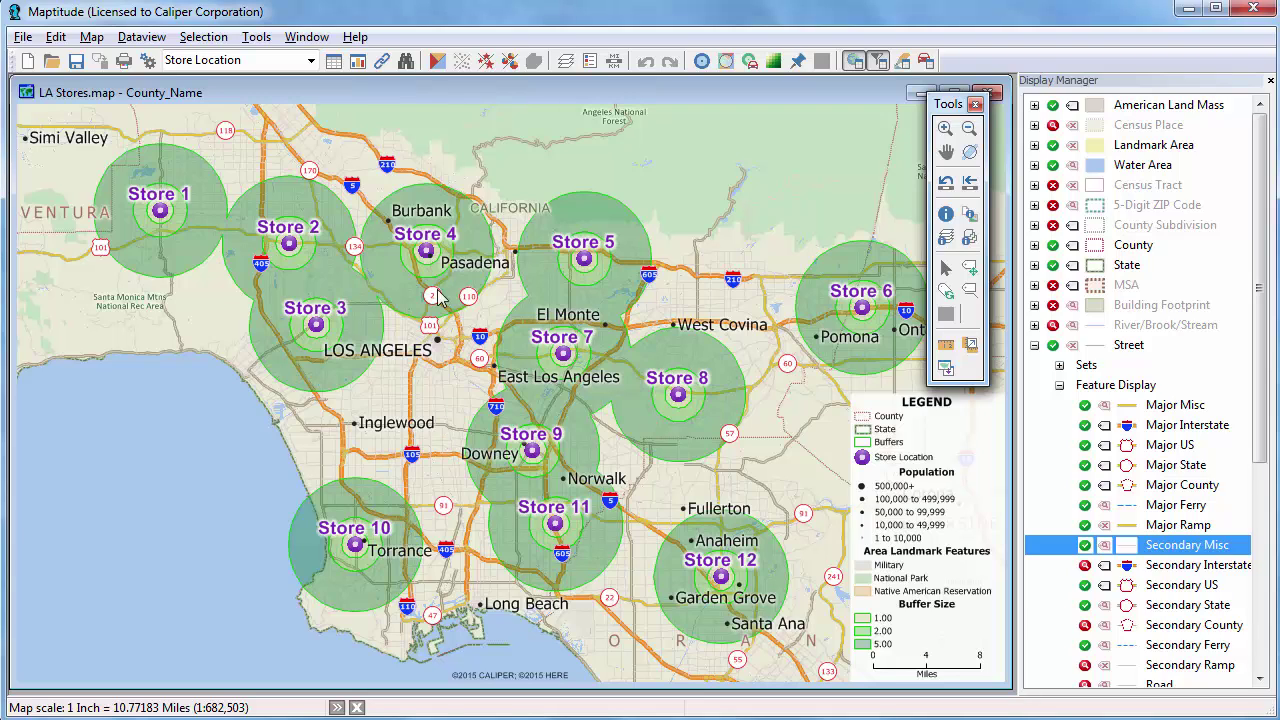
pyautogui.click(709, 62)
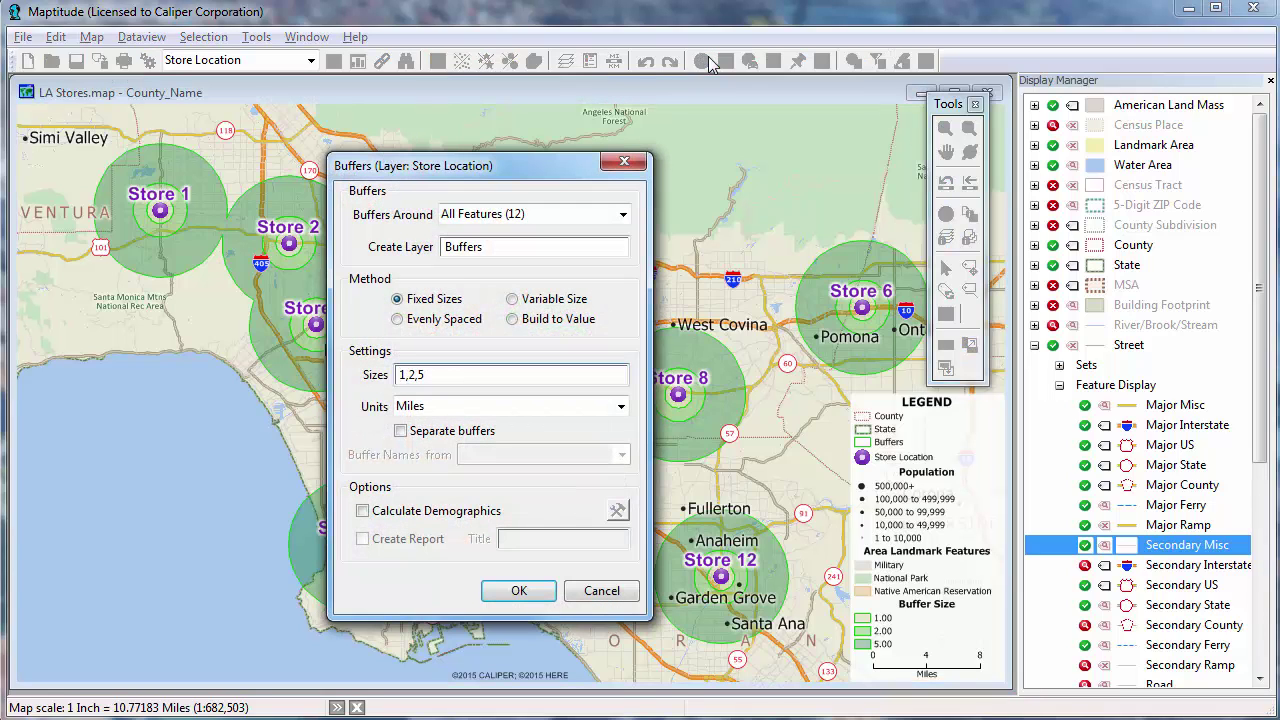
# - Create separate 5-mile buffers named by store Name with demographics, replacing the existing Buffers layer
pyautogui.moveTo(437, 374); pyautogui.dragTo(366, 388)
pyautogui.click(411, 434)
pyautogui.click(489, 454)
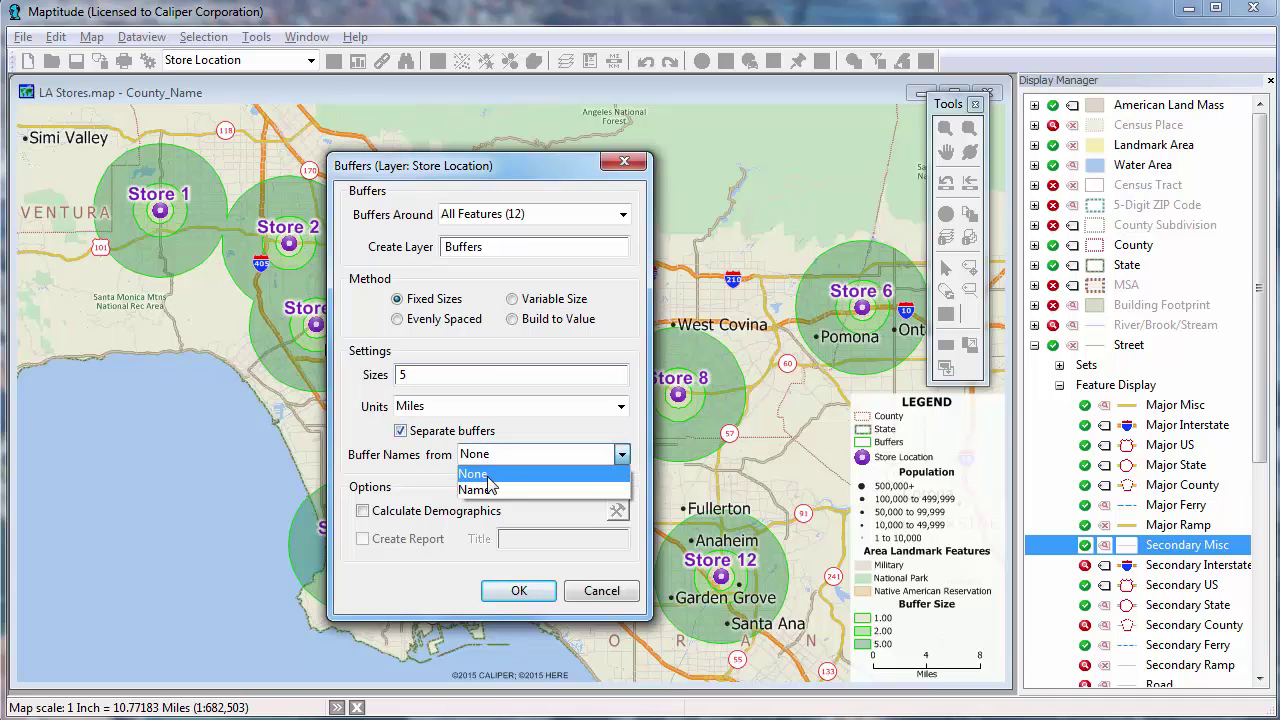
pyautogui.click(490, 490)
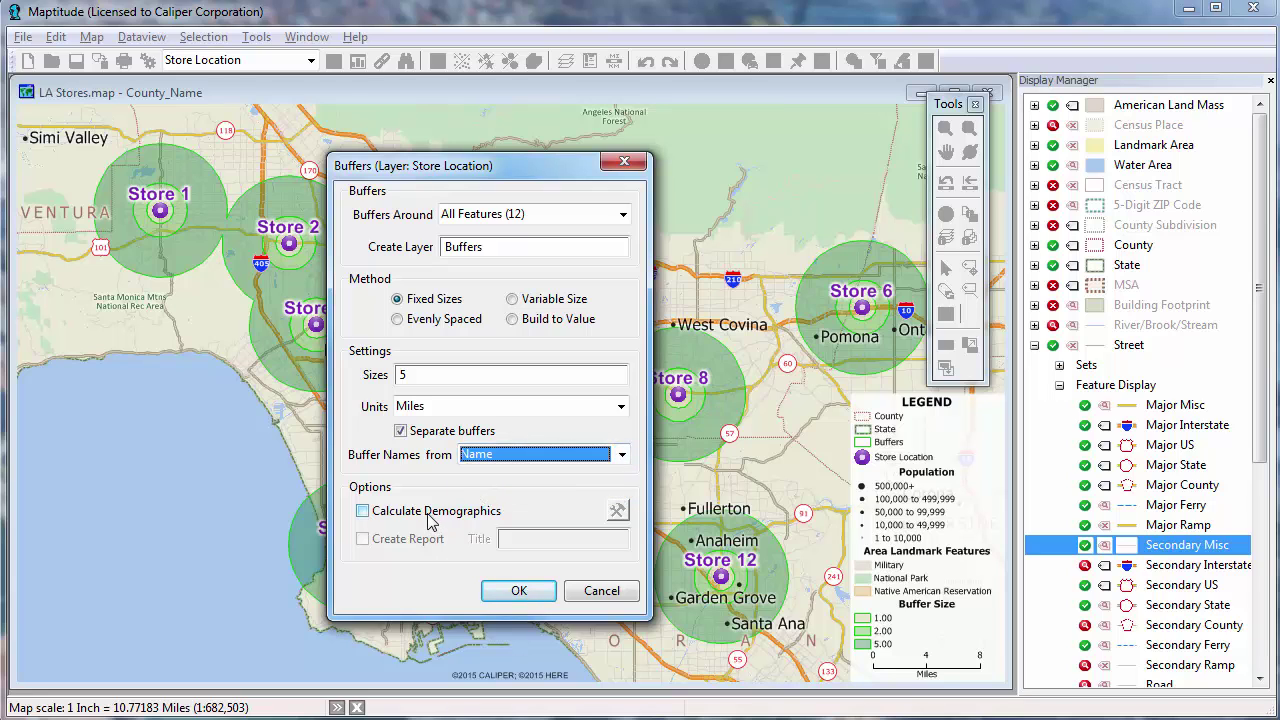
pyautogui.click(428, 512)
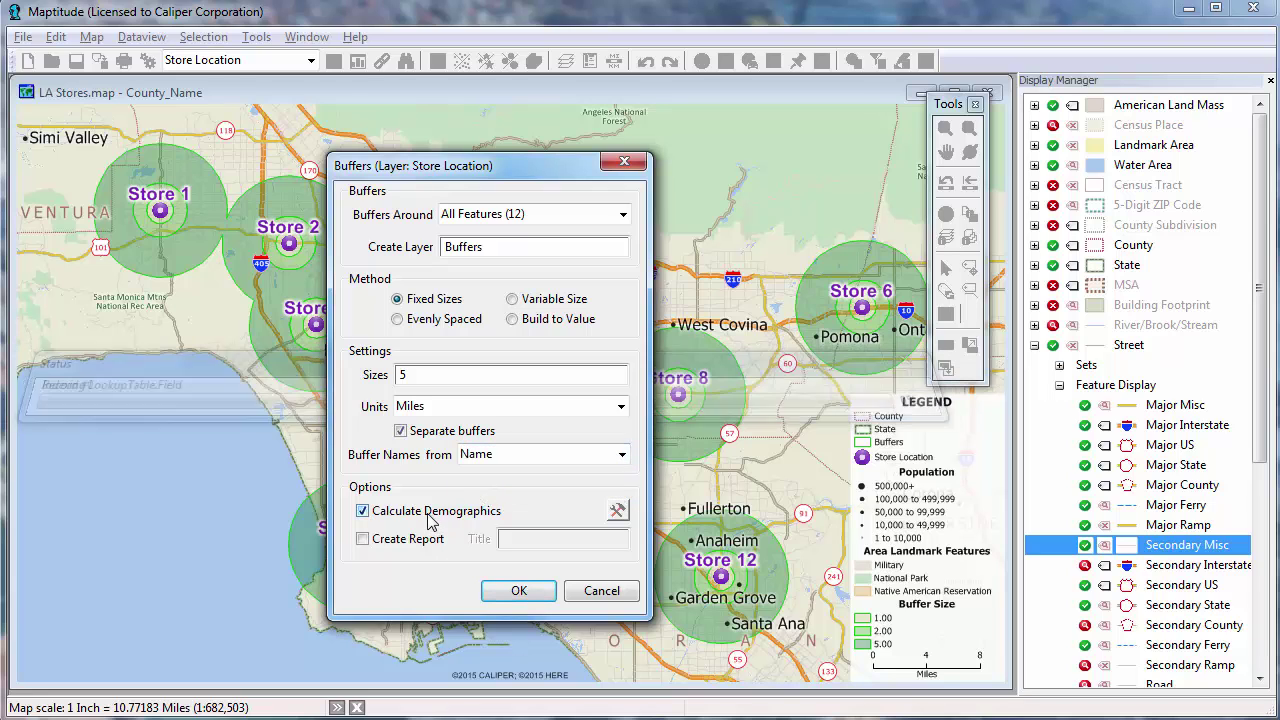
pyautogui.click(512, 592)
pyautogui.click(490, 441)
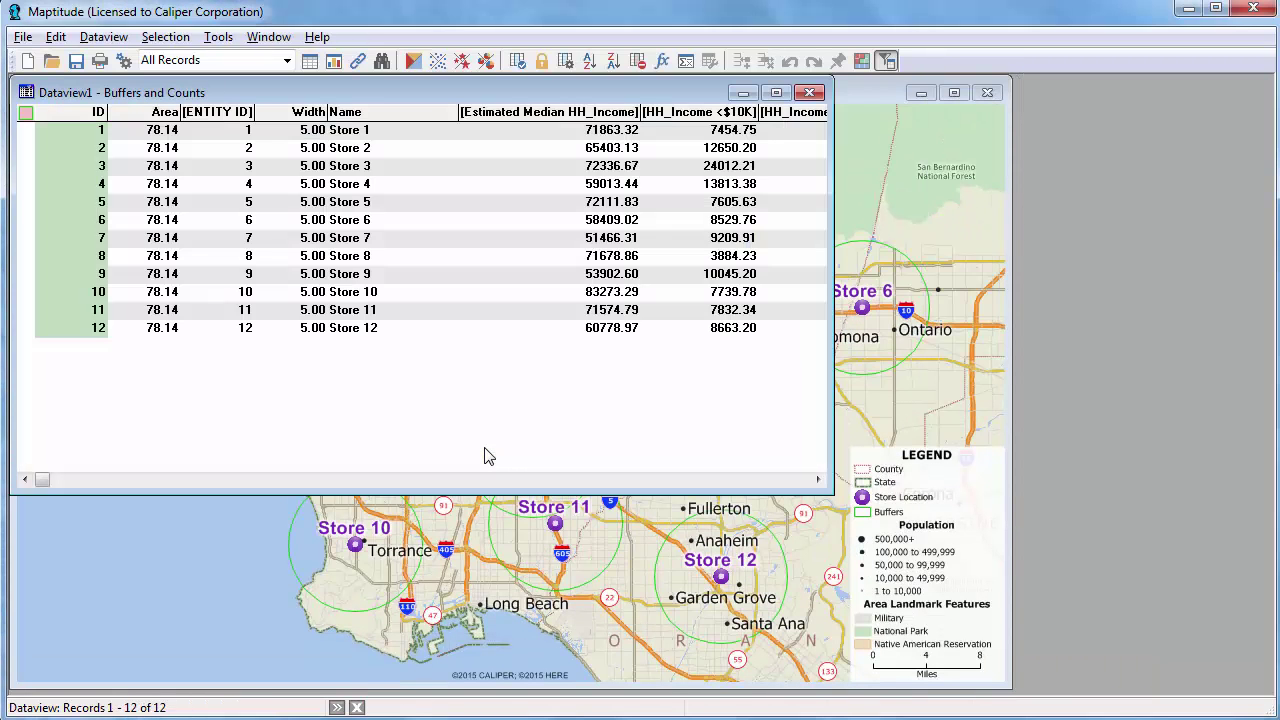
# - Fix the Name column at the left of the Buffers and Counts dataview
pyautogui.click(400, 204)
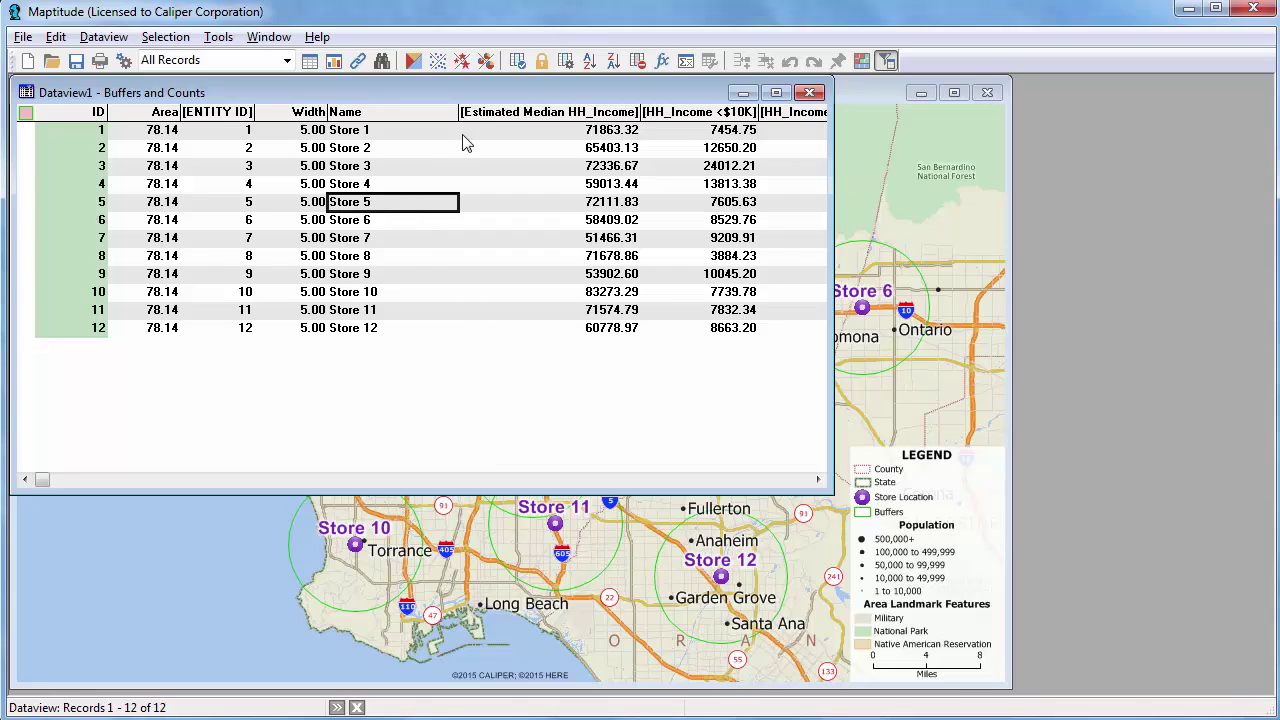
pyautogui.click(541, 62)
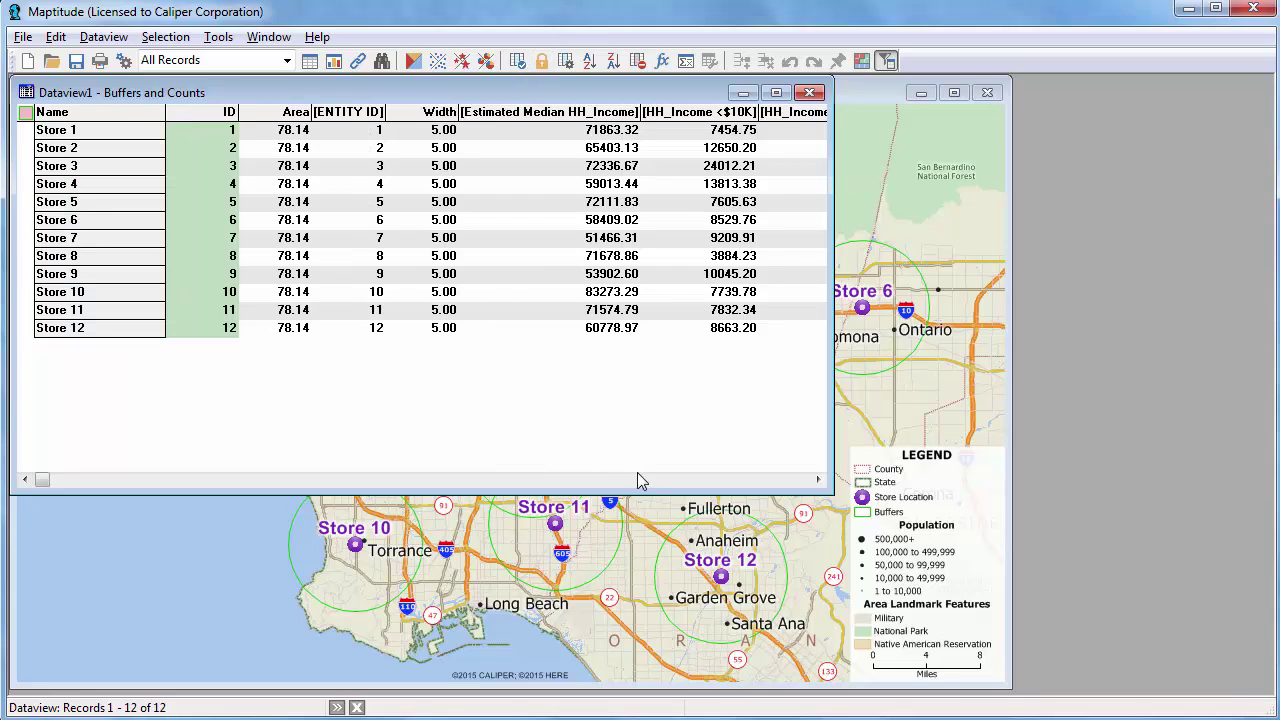
pyautogui.click(643, 481)
pyautogui.click(643, 481)
pyautogui.click(643, 481)
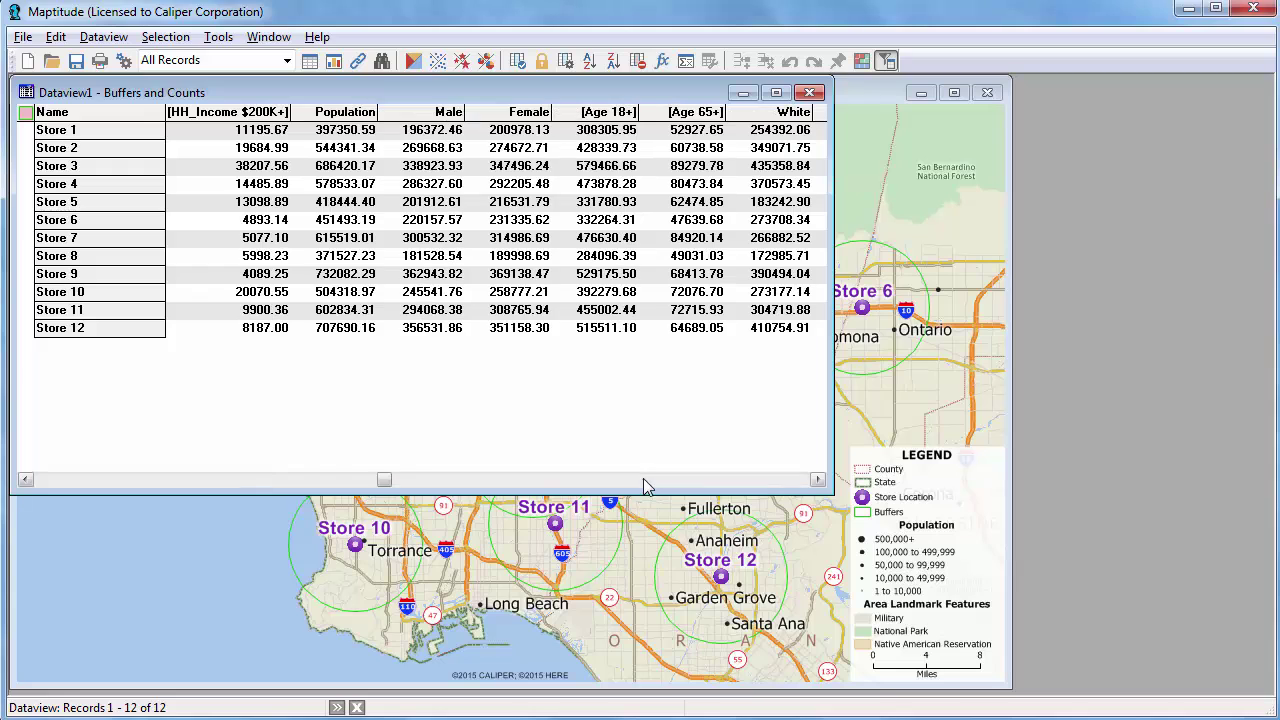
# - Sort the stores by Population descending, review the records, and close the dataview
pyautogui.click(346, 112)
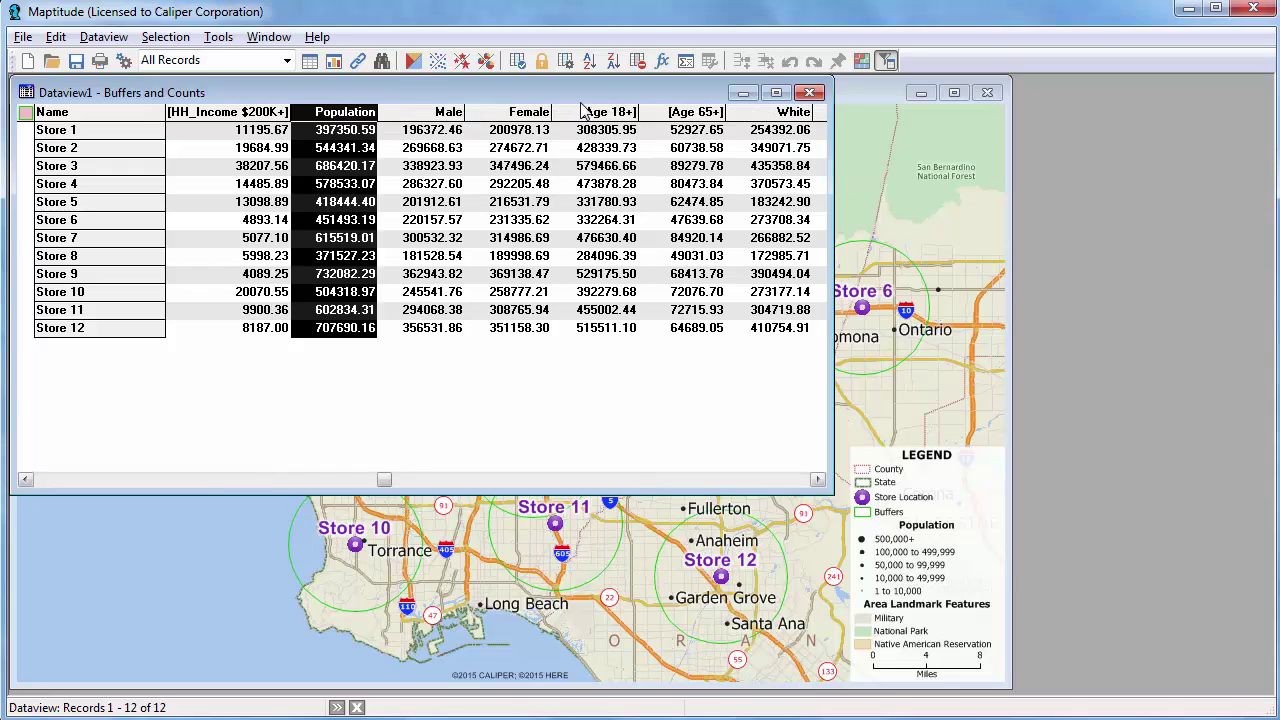
pyautogui.click(614, 64)
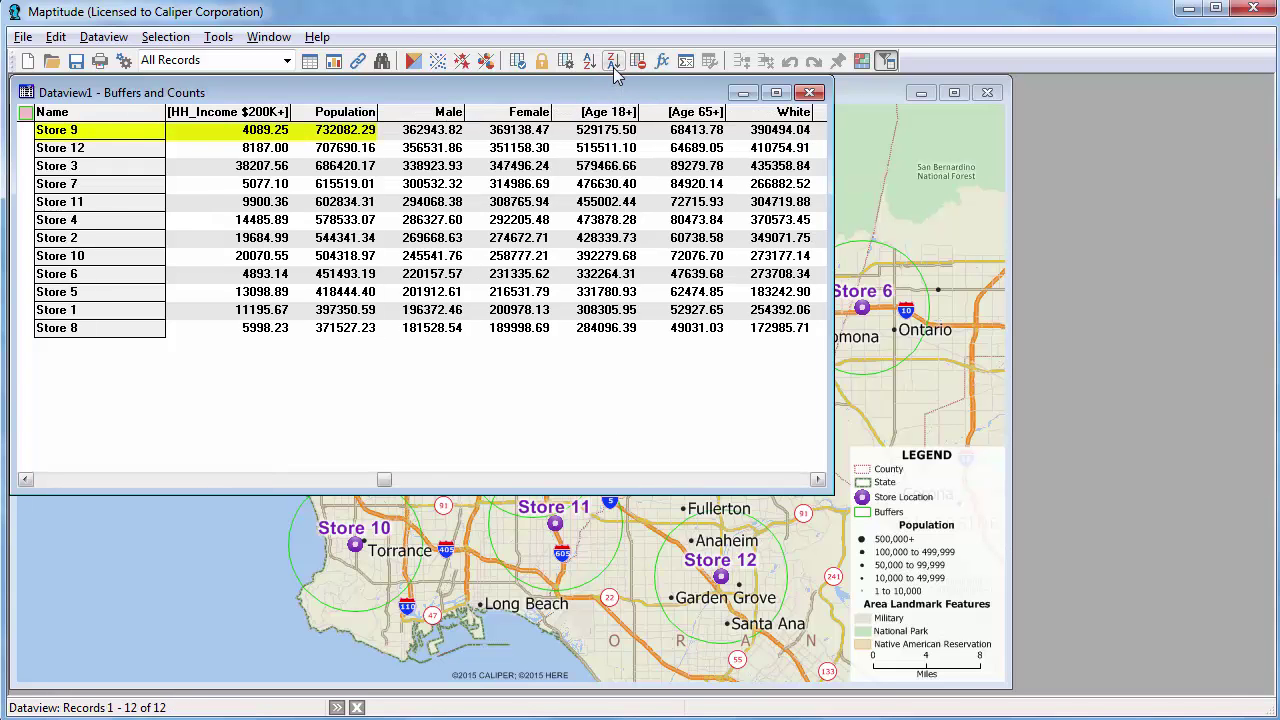
pyautogui.press('Down')
pyautogui.press('Down')
pyautogui.press('Down')
pyautogui.press('Down')
pyautogui.press('Down')
pyautogui.press('Down')
pyautogui.press('Down')
pyautogui.press('Down')
pyautogui.press('Down')
pyautogui.press('Down')
pyautogui.press('Down')
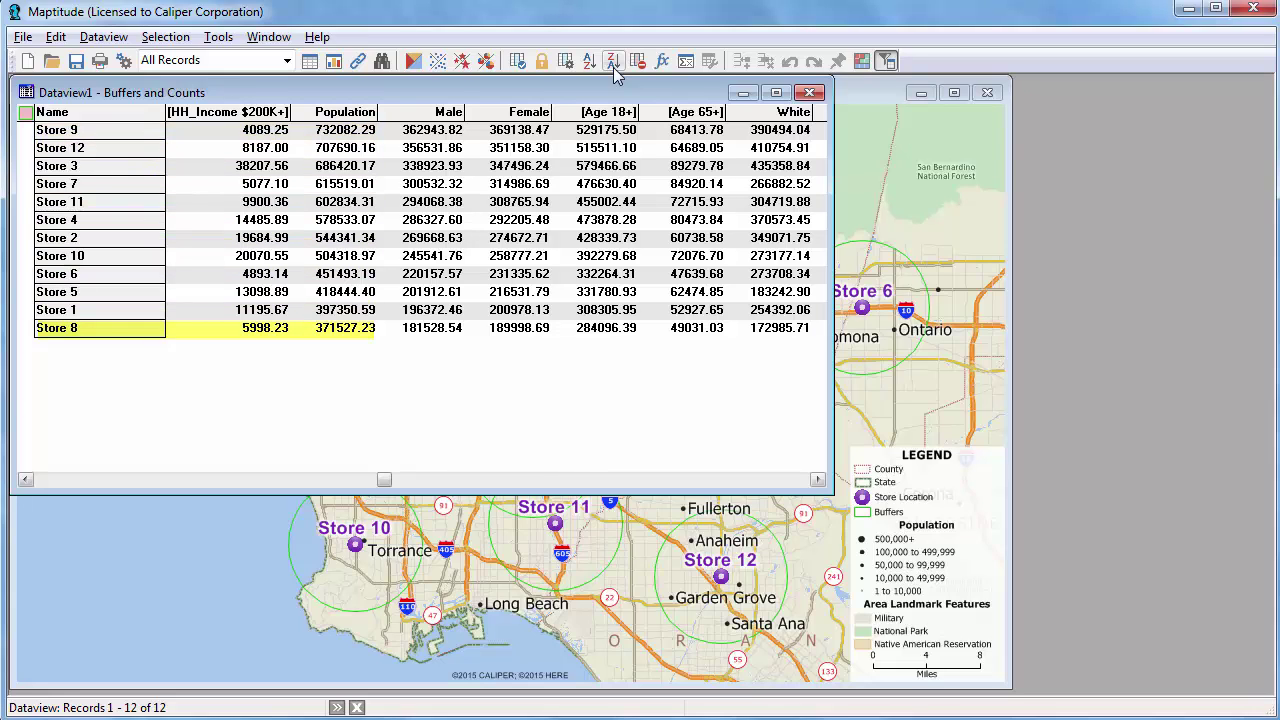
pyautogui.click(810, 93)
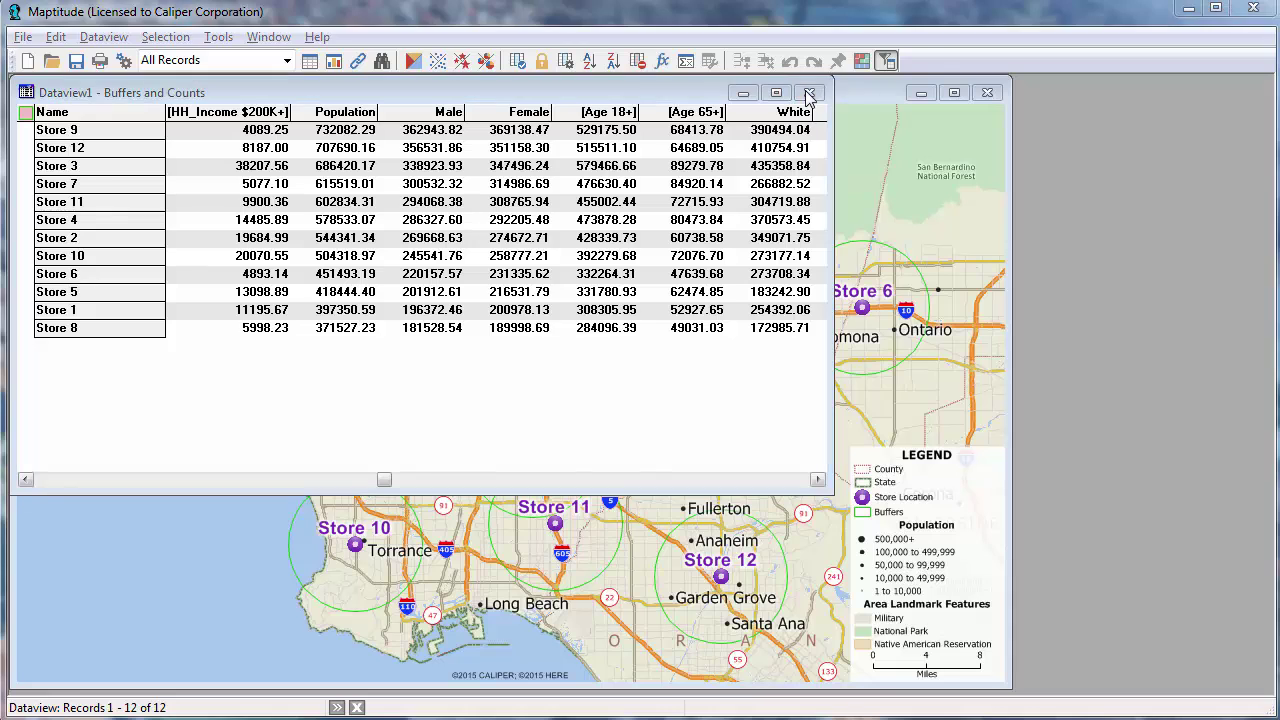
# - Decline saving so the Buffers and Counts dataview closes without changes
pyautogui.click(452, 439)
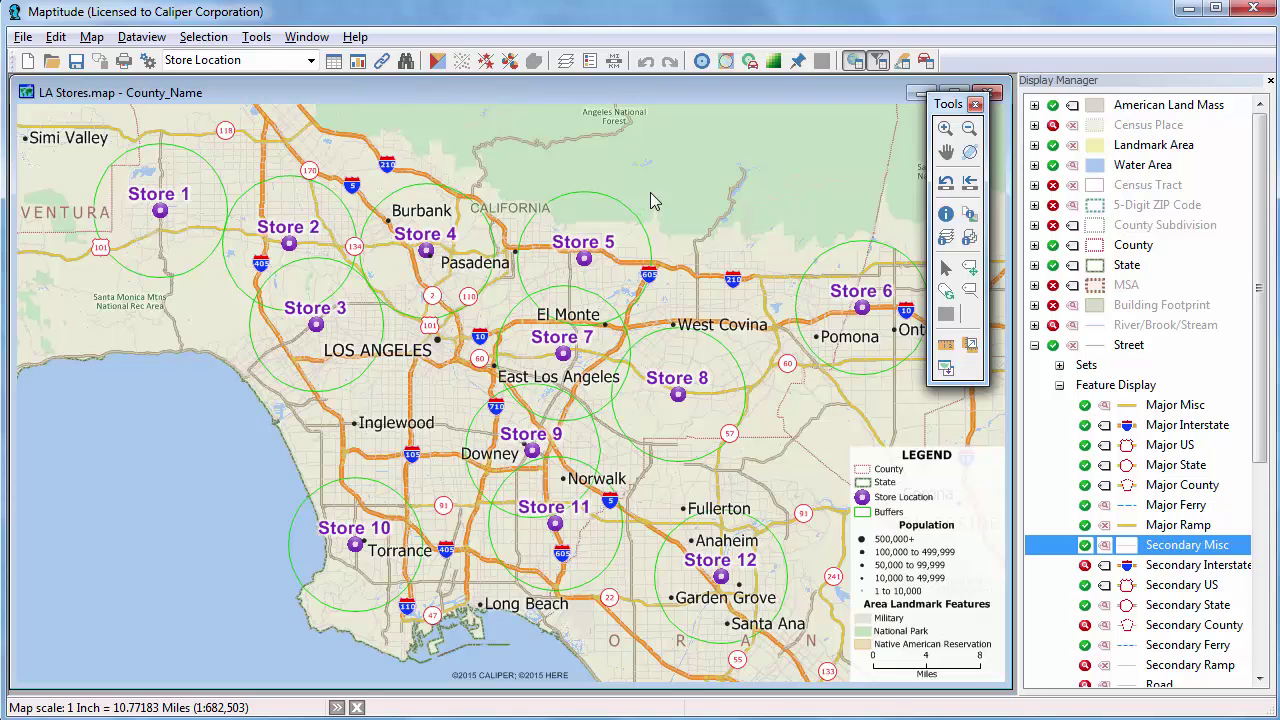
# - Set store buffers to build up to a value of 100000 Households
pyautogui.click(702, 61)
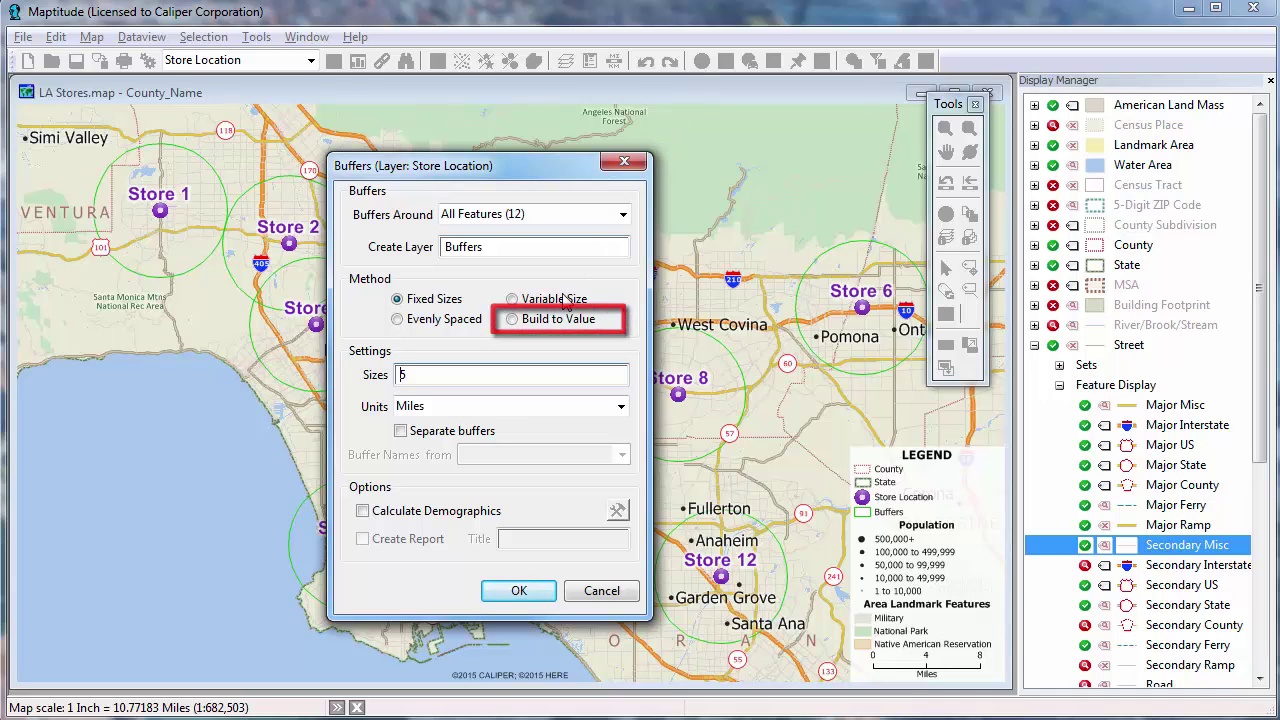
pyautogui.click(535, 322)
pyautogui.write('100000')
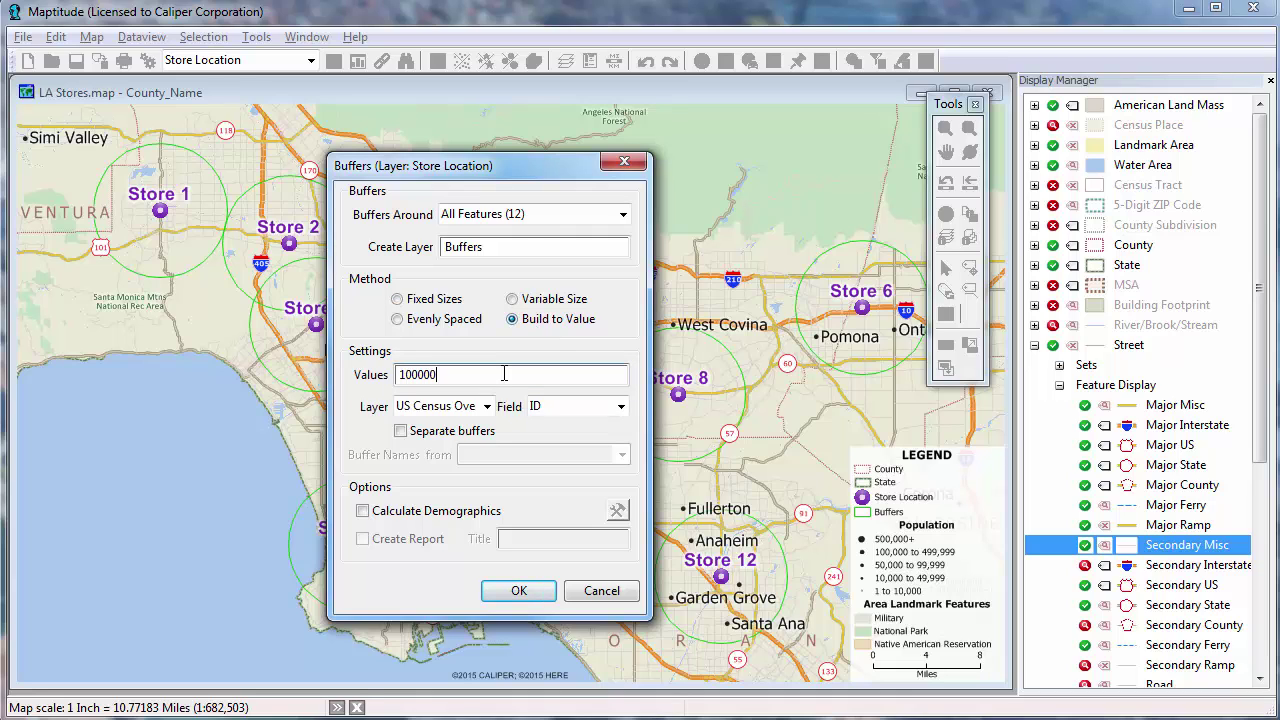
pyautogui.click(600, 410)
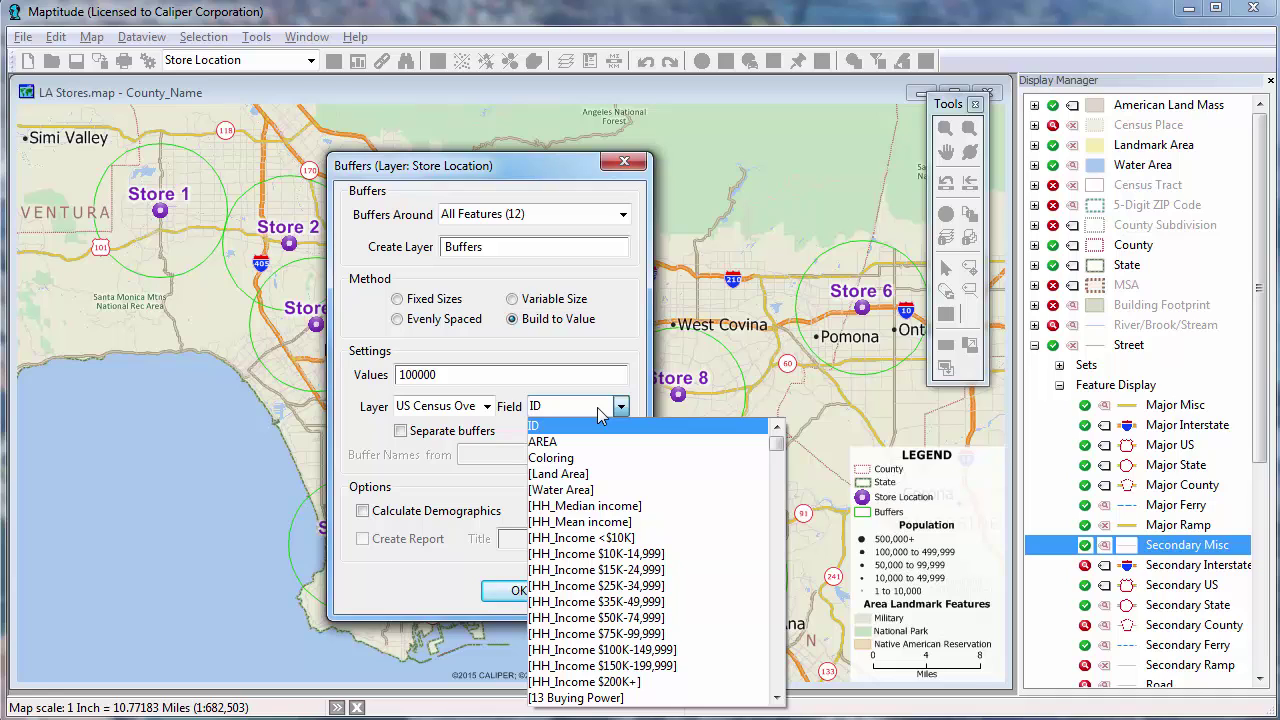
pyautogui.write('hou')
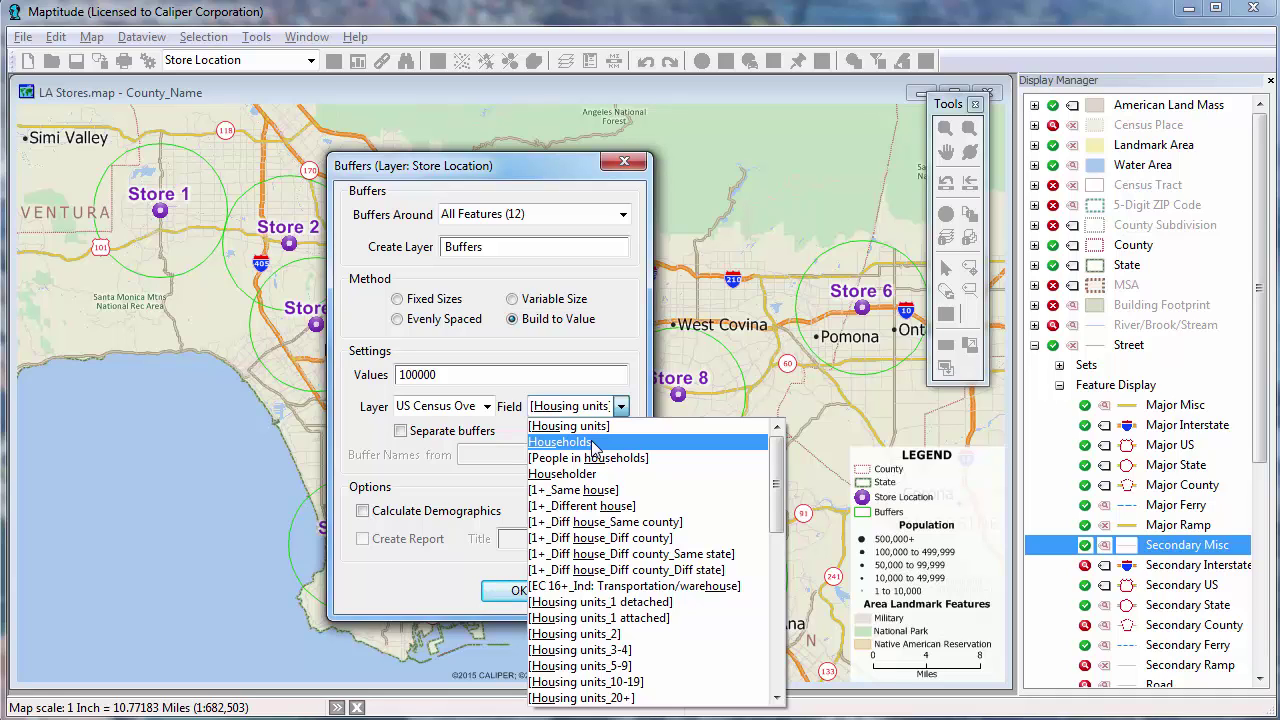
pyautogui.click(594, 443)
# - Make separate buffers named by Name with demographics calculated, and submit them
pyautogui.click(437, 431)
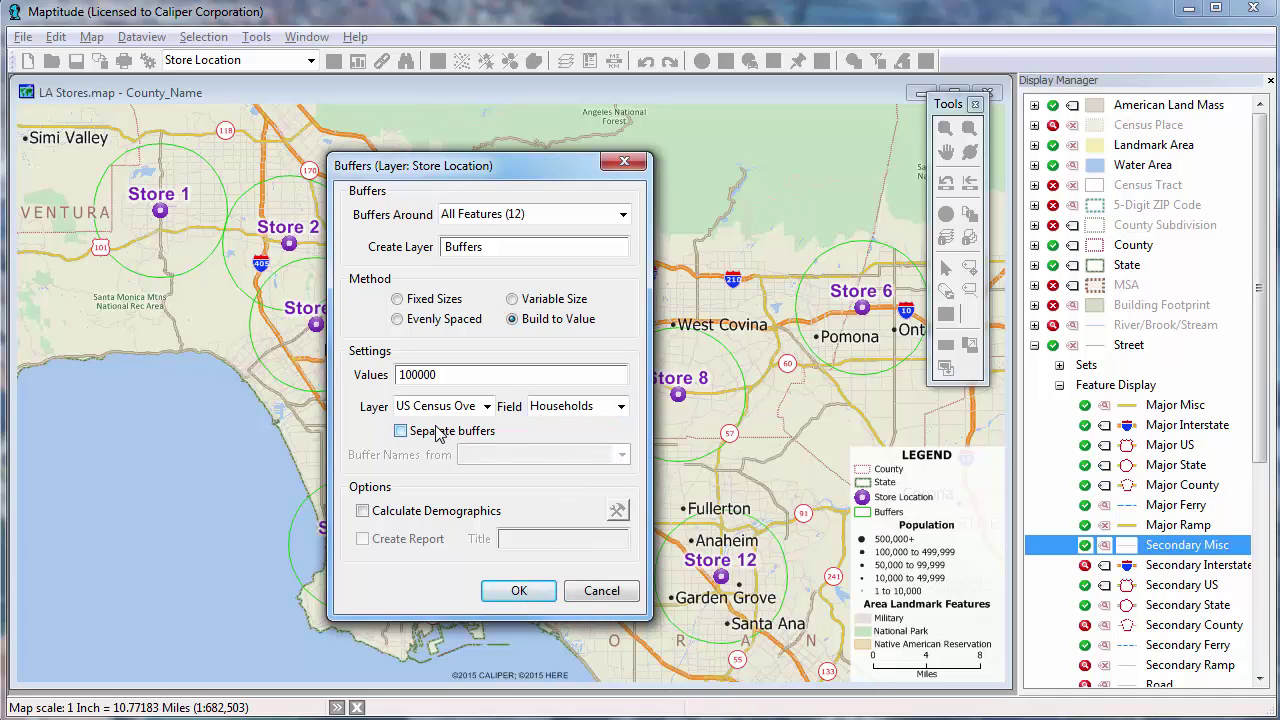
pyautogui.click(494, 455)
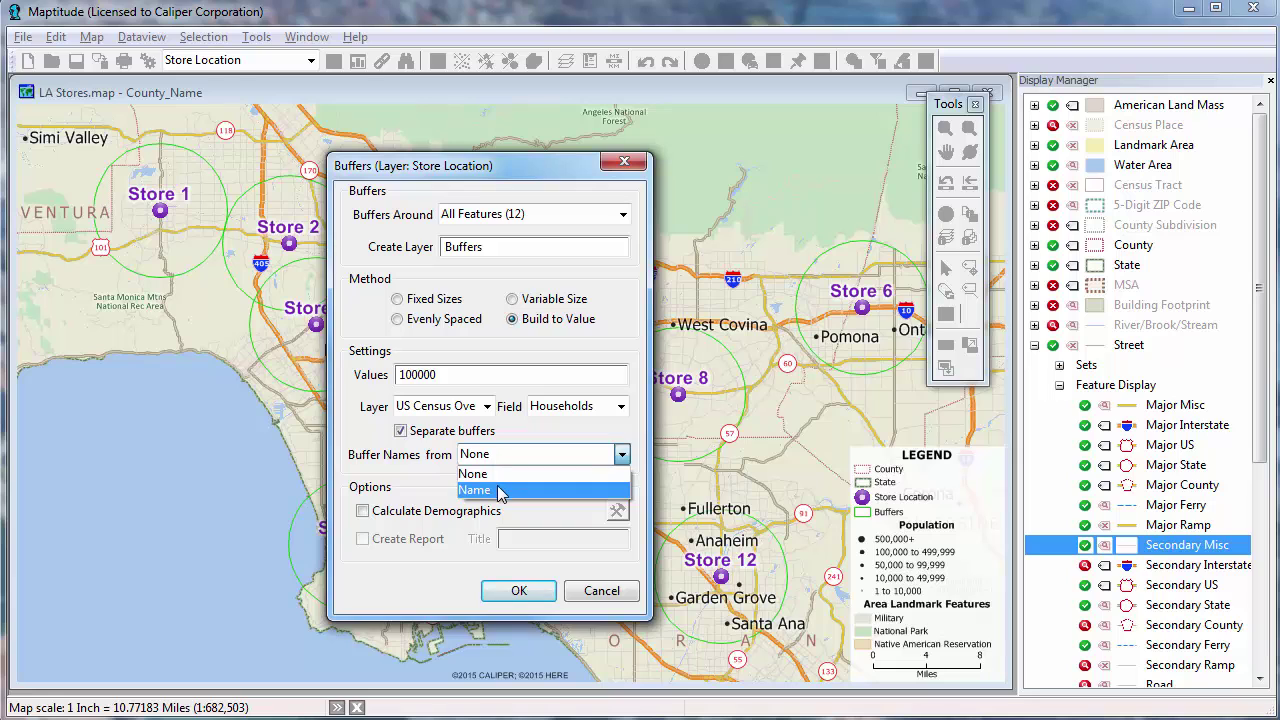
pyautogui.click(499, 490)
pyautogui.click(420, 512)
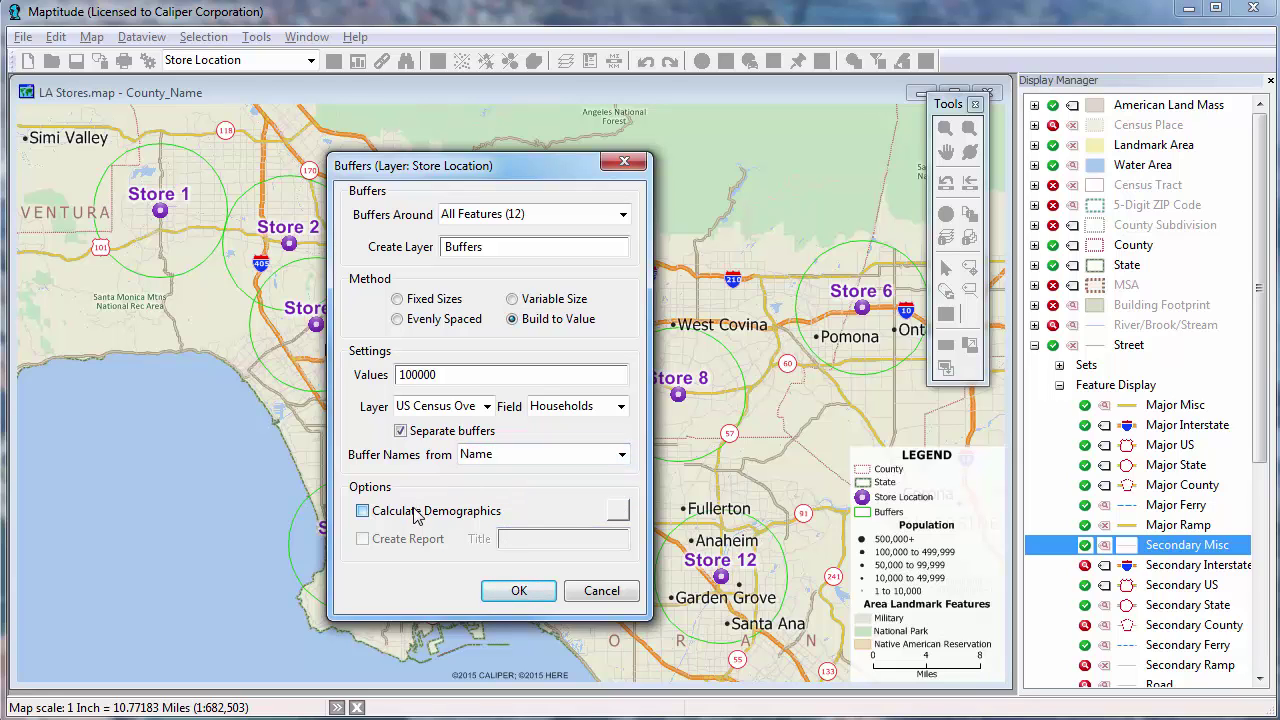
pyautogui.click(518, 591)
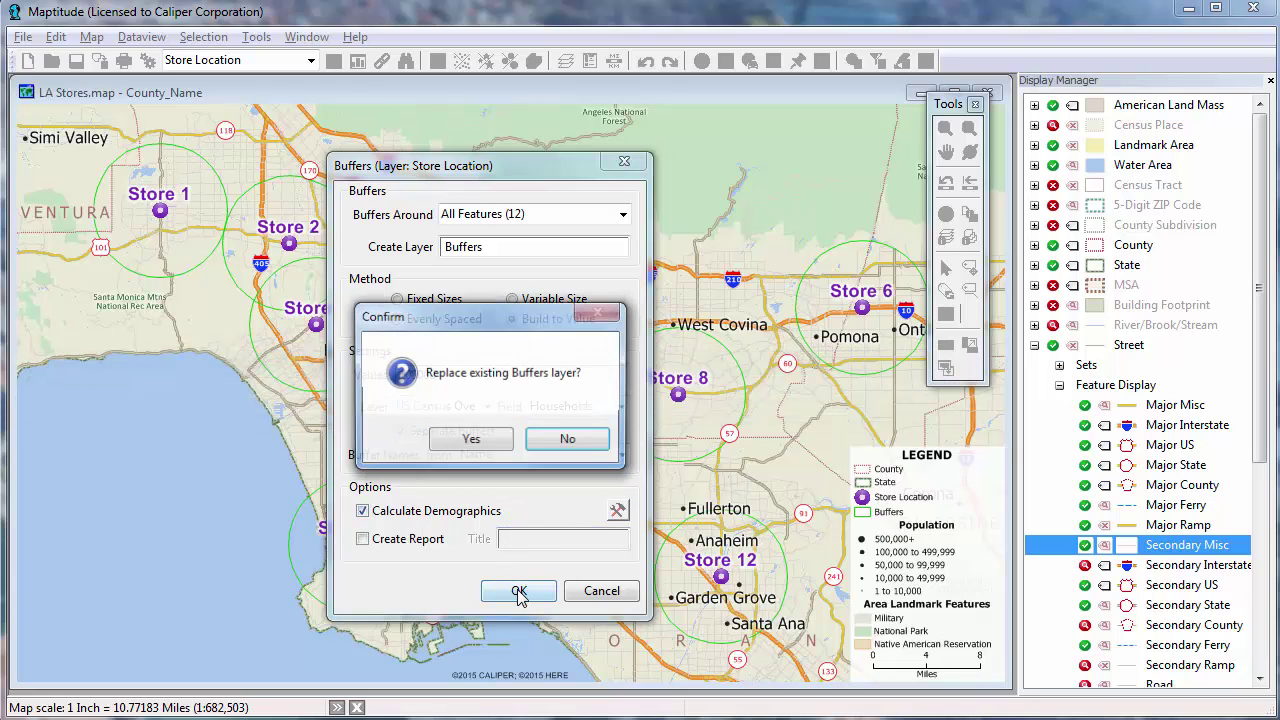
# - Replace the Buffers layer, then switch to the Buffers and Counts dataview
pyautogui.click(472, 444)
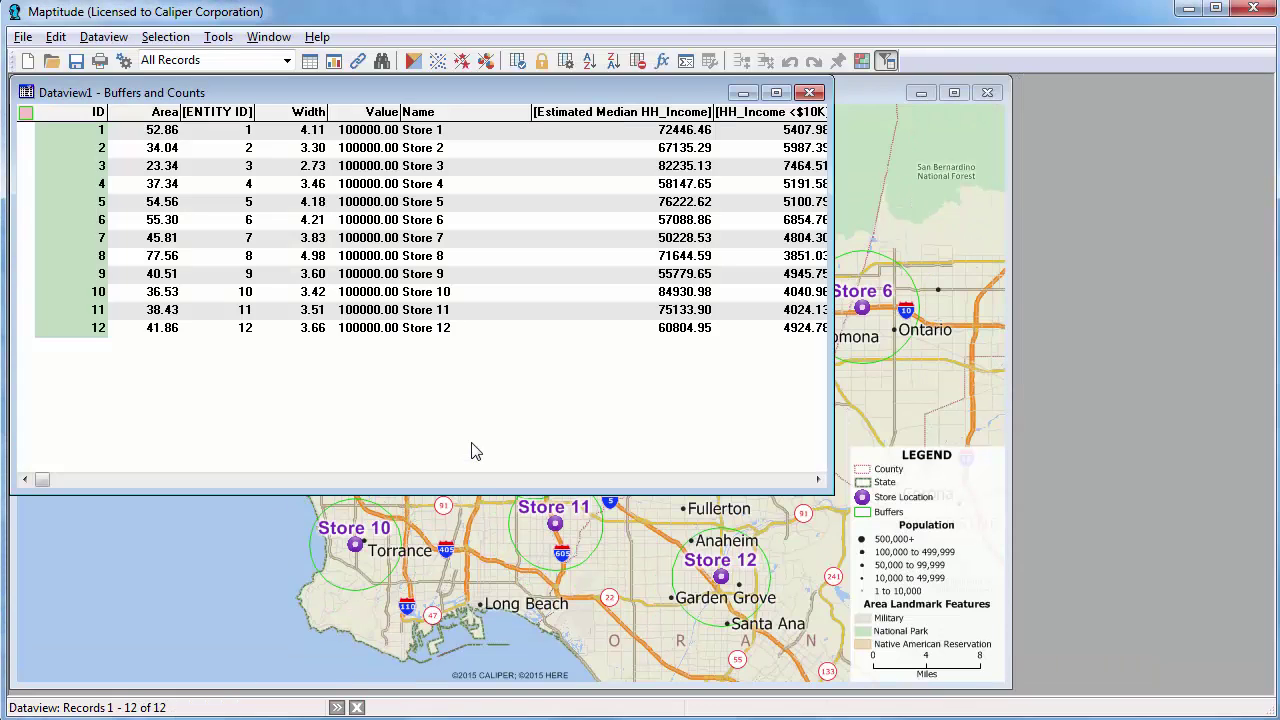
pyautogui.click(480, 525)
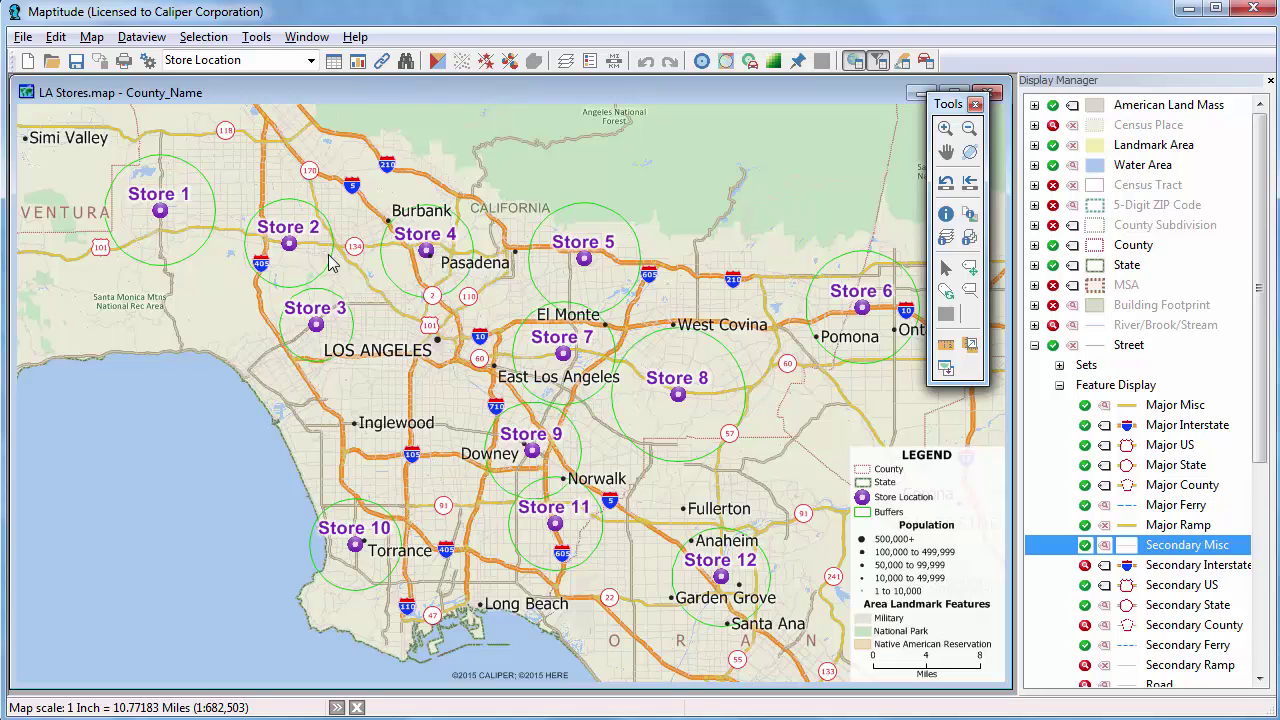
pyautogui.click(306, 38)
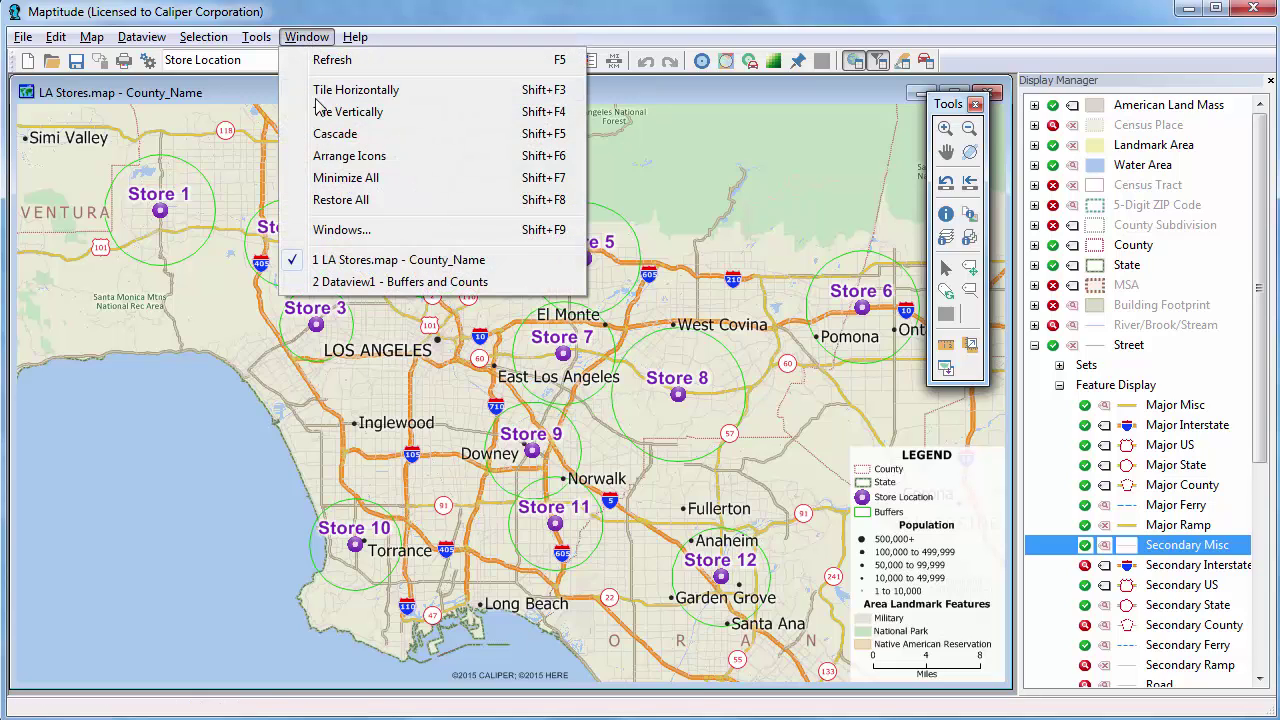
pyautogui.click(378, 285)
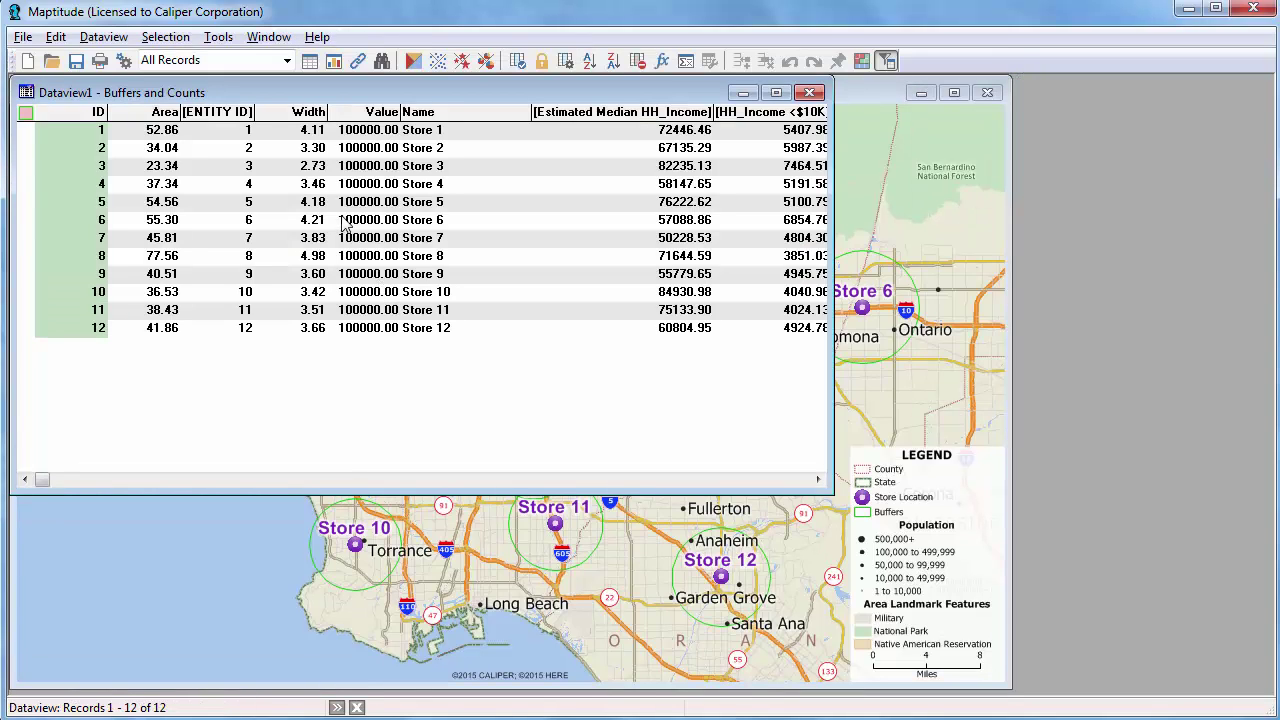
# - Sort the buffers by Width, largest first, then close the dataview without saving
pyautogui.rightClick(317, 182)
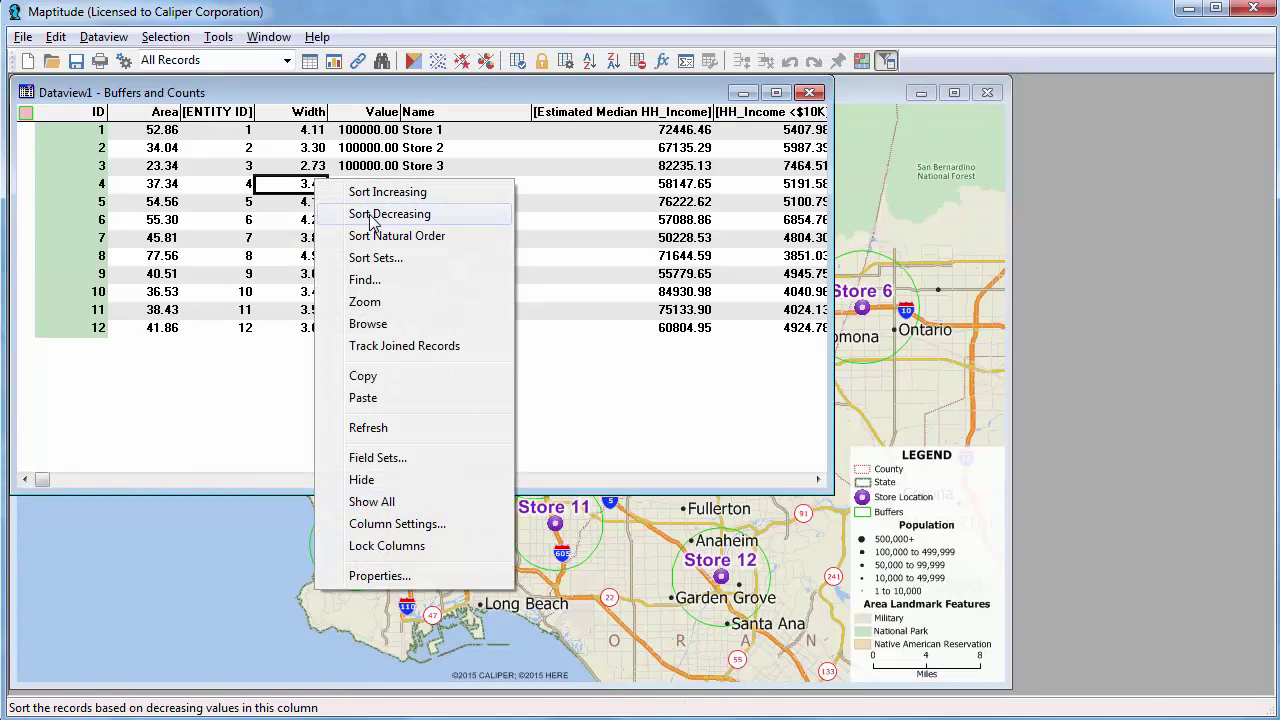
pyautogui.click(372, 214)
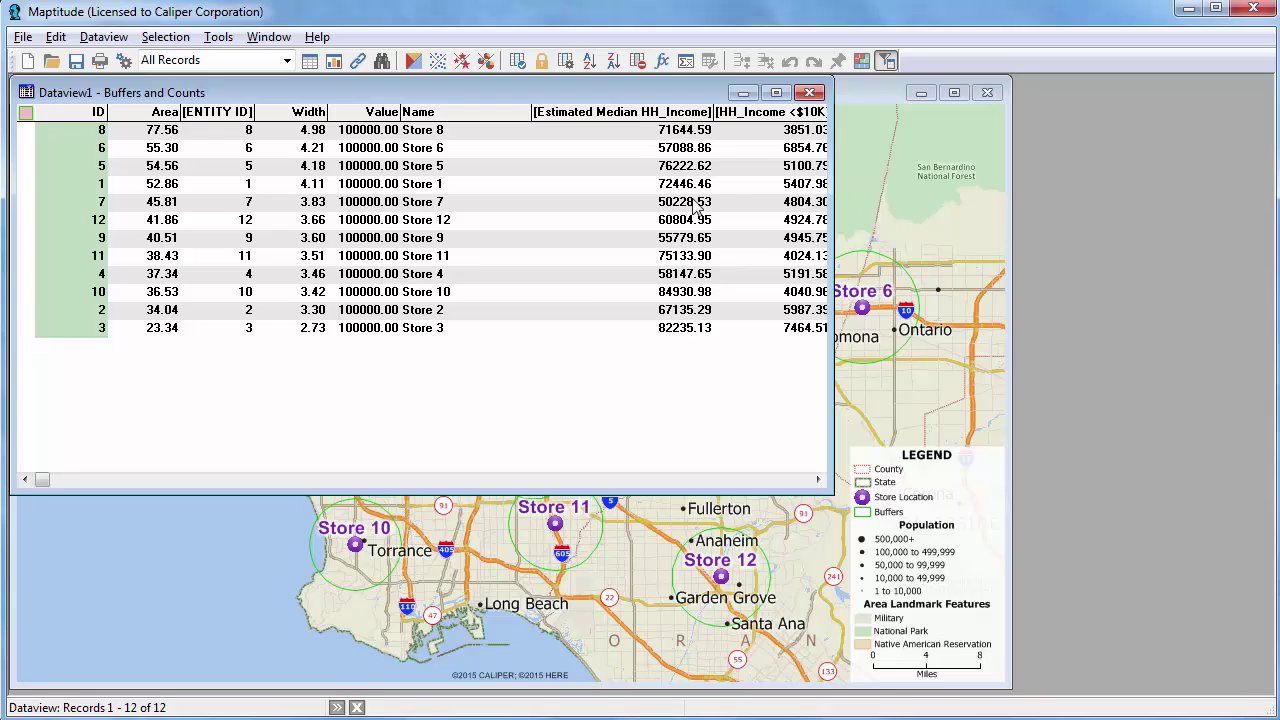
pyautogui.click(810, 92)
pyautogui.click(452, 439)
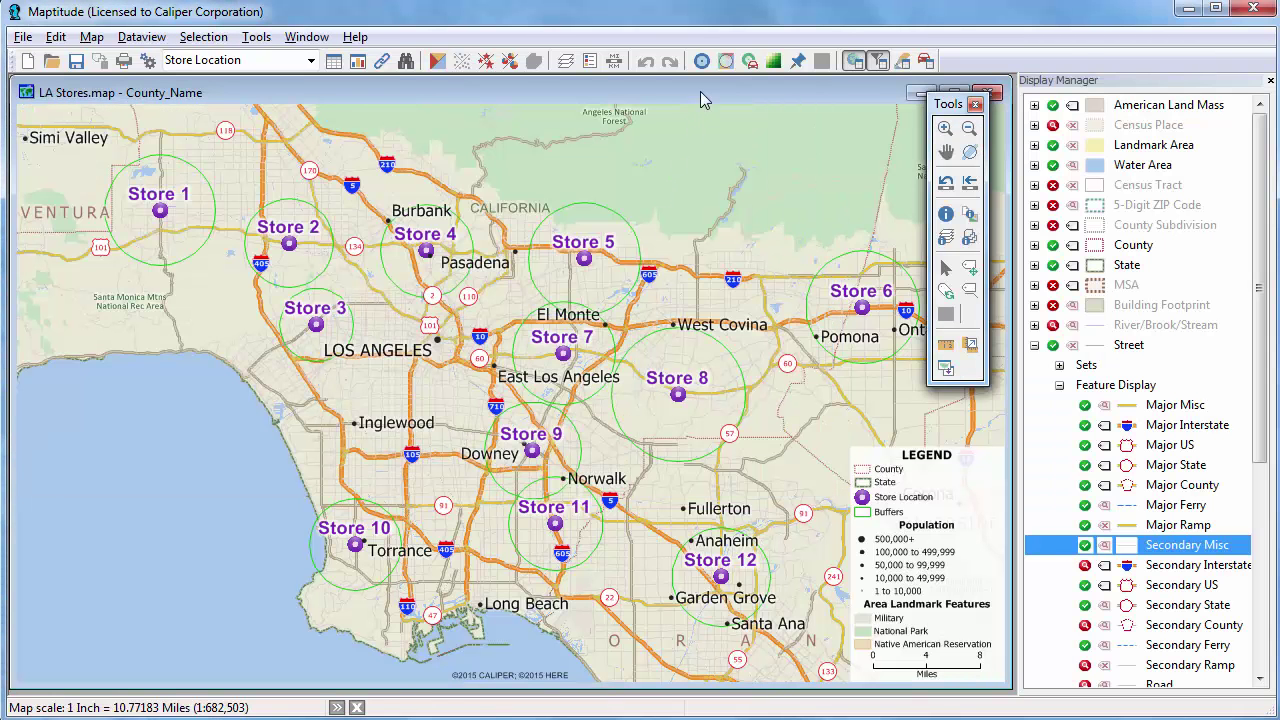
# - Define evenly spaced store buffers from 0 to 10 miles in 2-mile steps
pyautogui.click(702, 61)
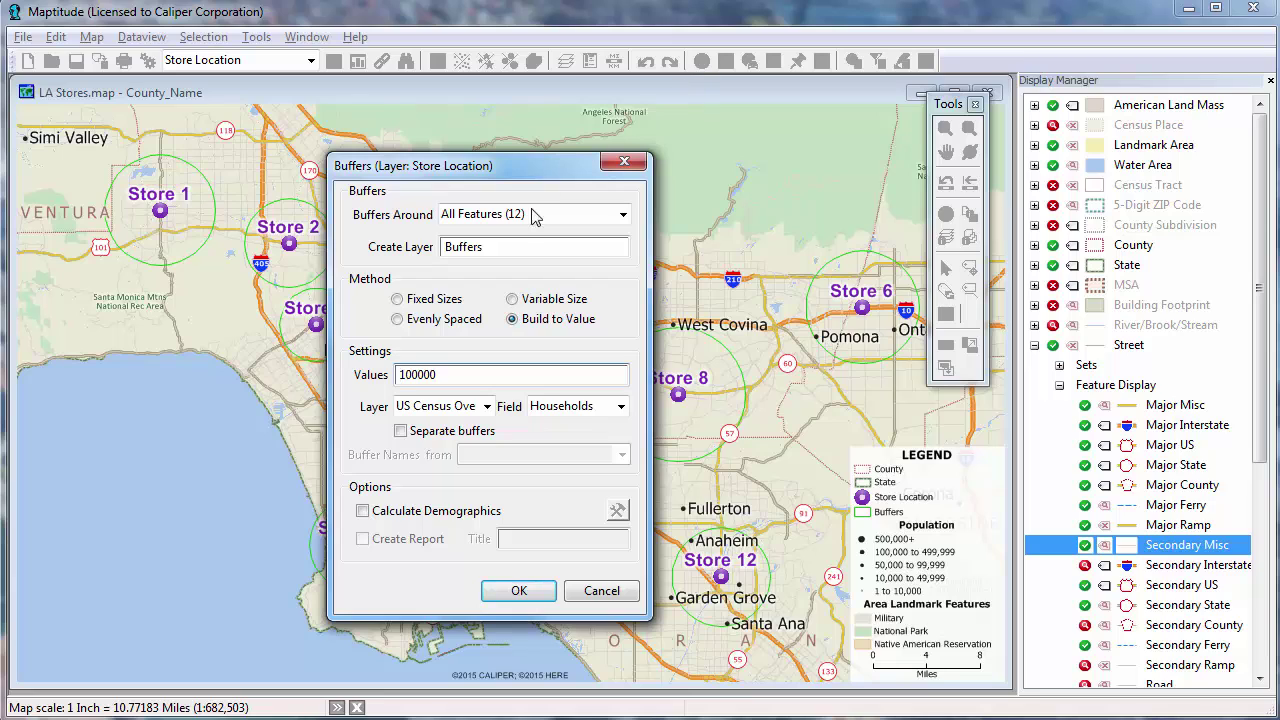
pyautogui.click(511, 300)
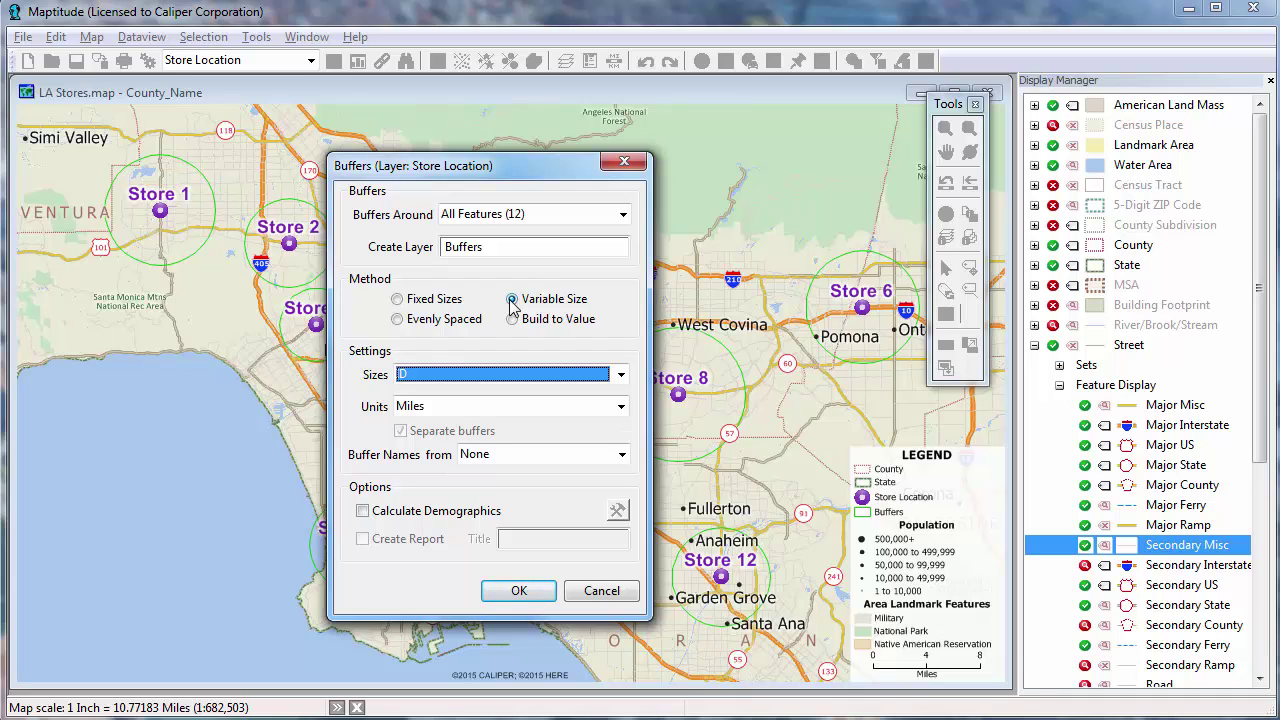
pyautogui.click(397, 320)
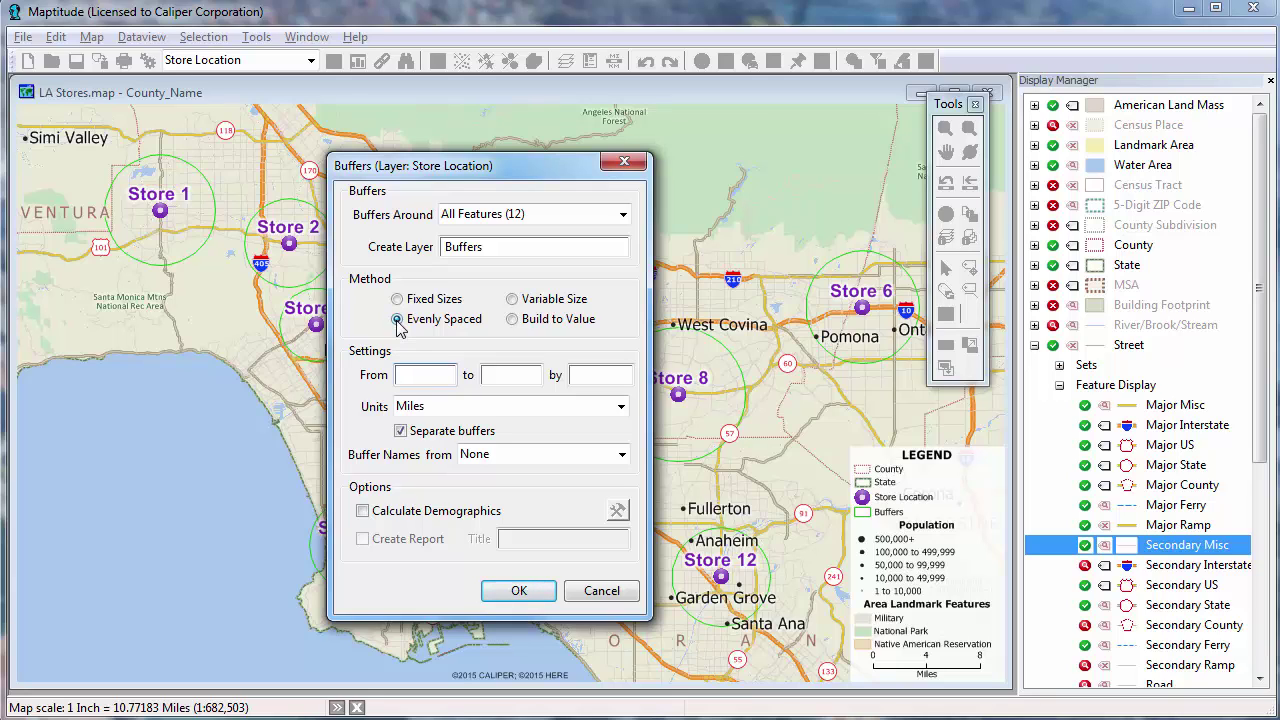
pyautogui.write('0')
pyautogui.click(508, 374)
pyautogui.write('10')
pyautogui.click(613, 374)
pyautogui.write('2')
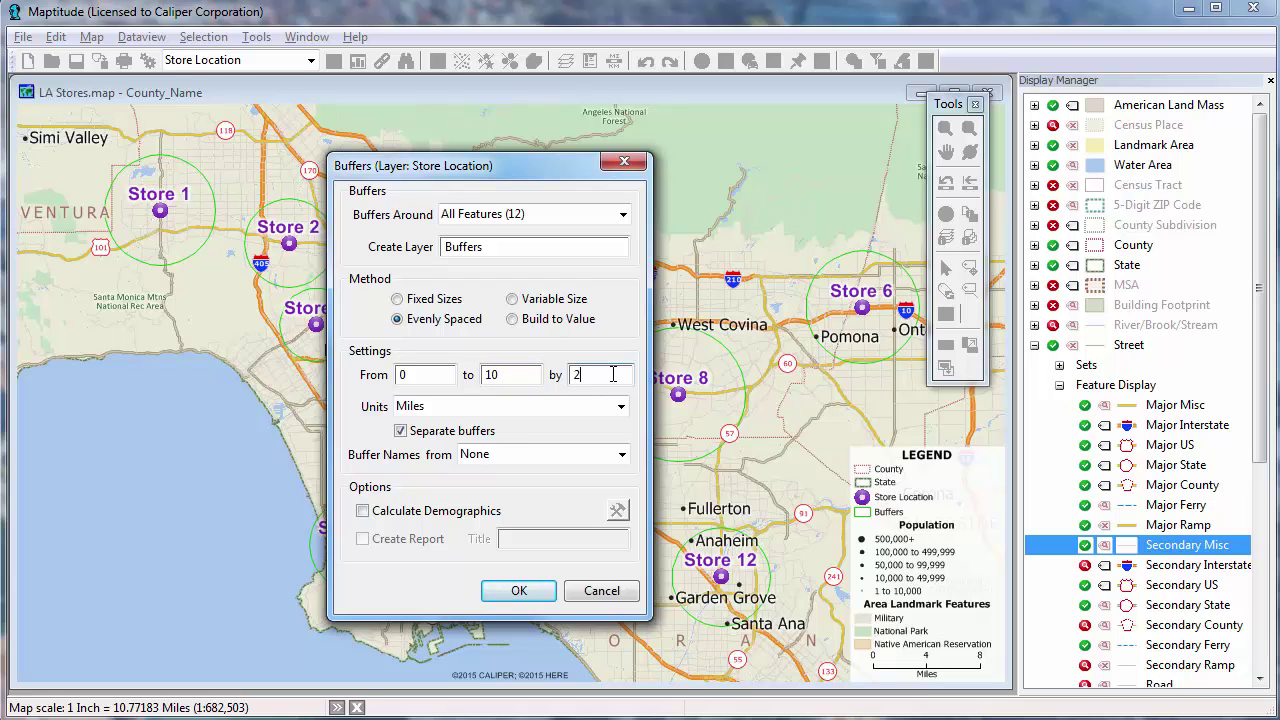
# - Turn off separate buffers, create the rings, and replace the existing Buffers layer
pyautogui.click(401, 431)
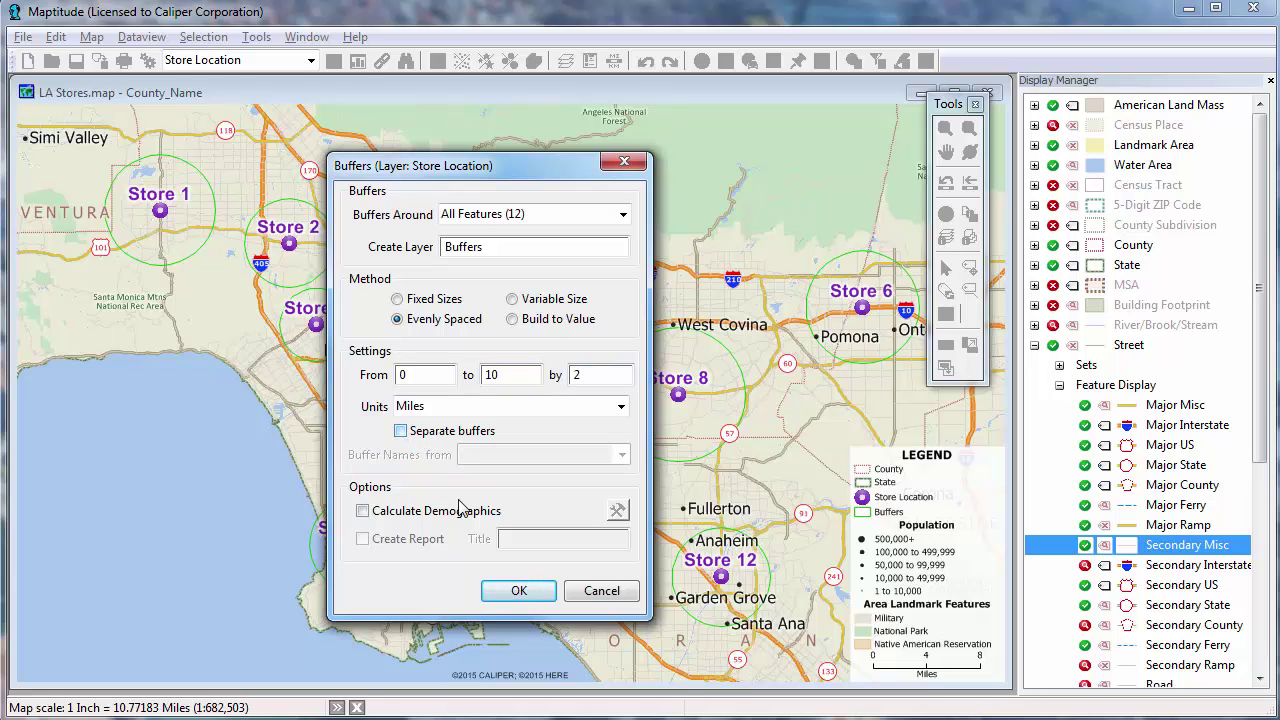
pyautogui.click(520, 588)
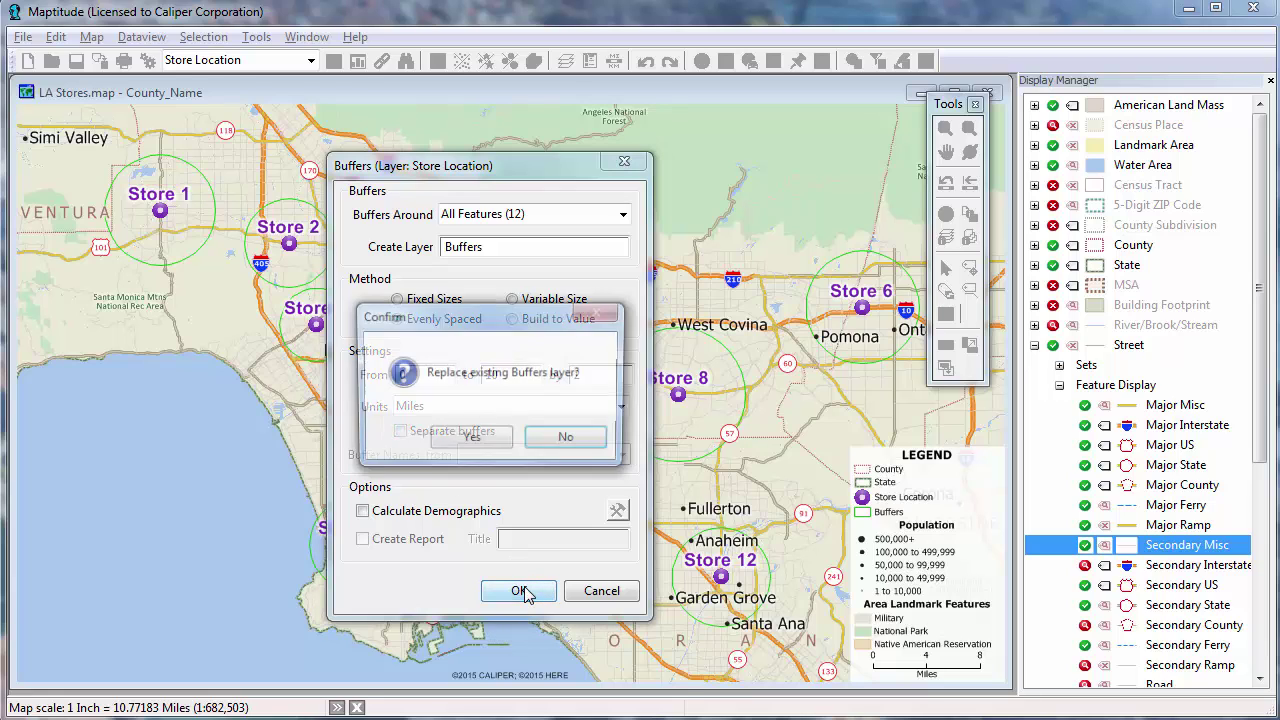
pyautogui.click(471, 441)
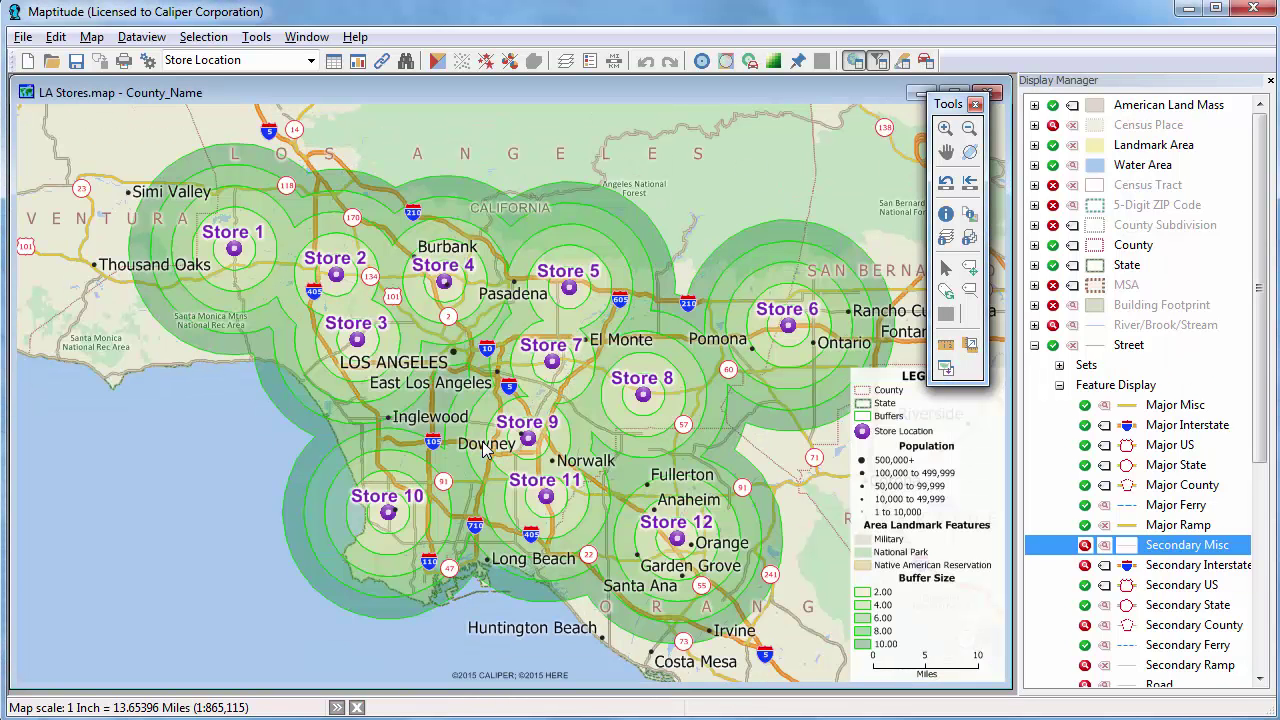